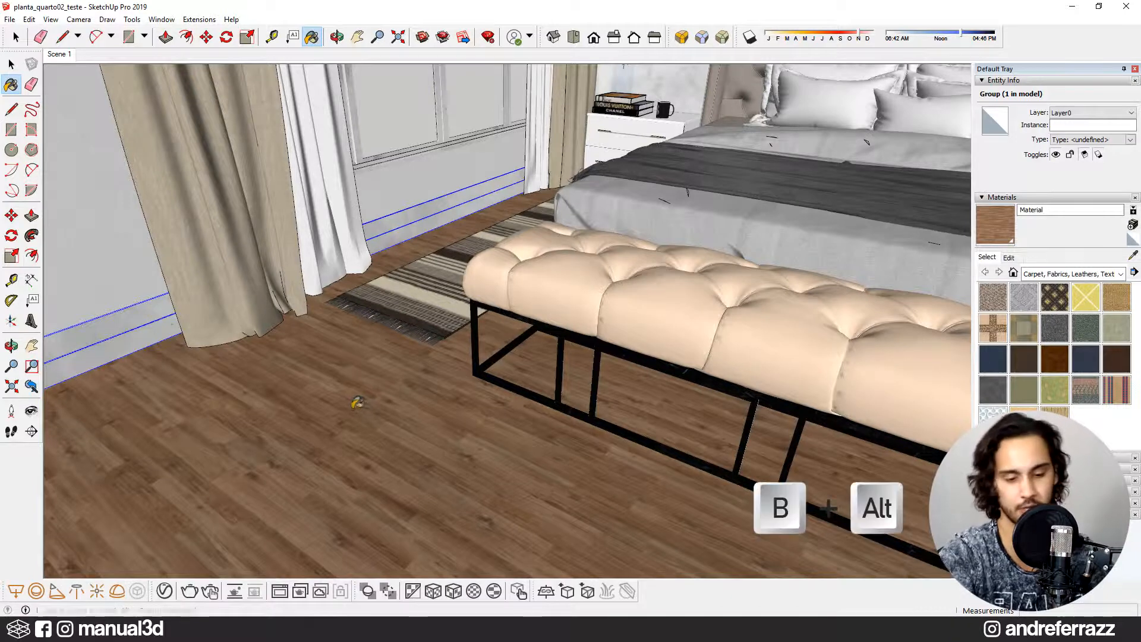
Sample the wood floor material and enable its Reflection layer in the V-Ray Asset Editor
{"action": "key", "text": "alt"}
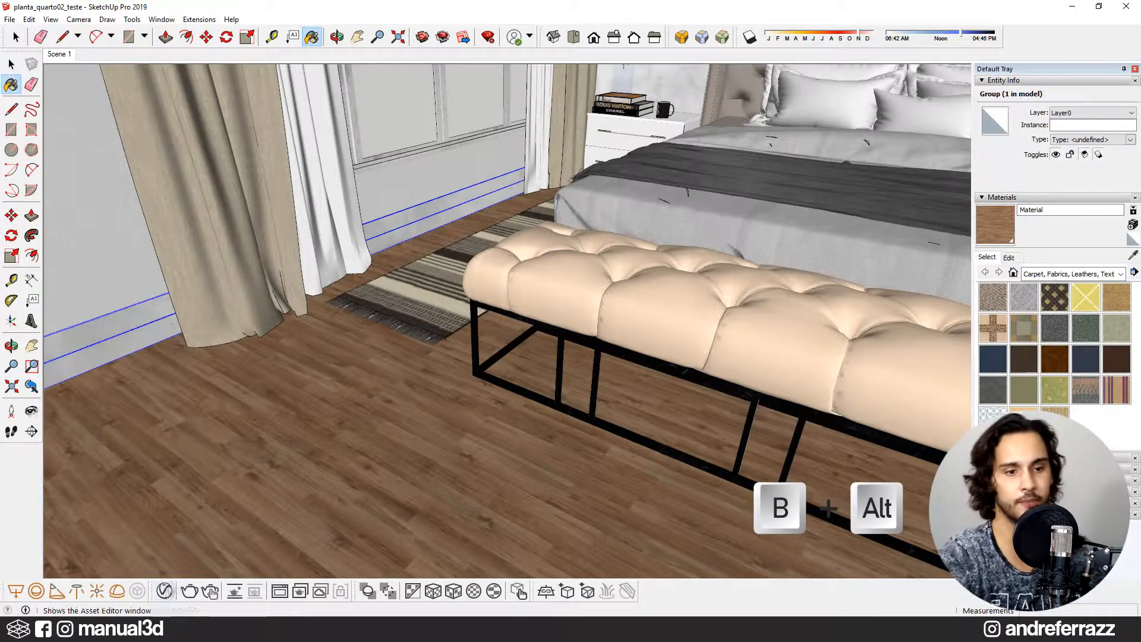
{"action": "left_click", "coordinate": [165, 591]}
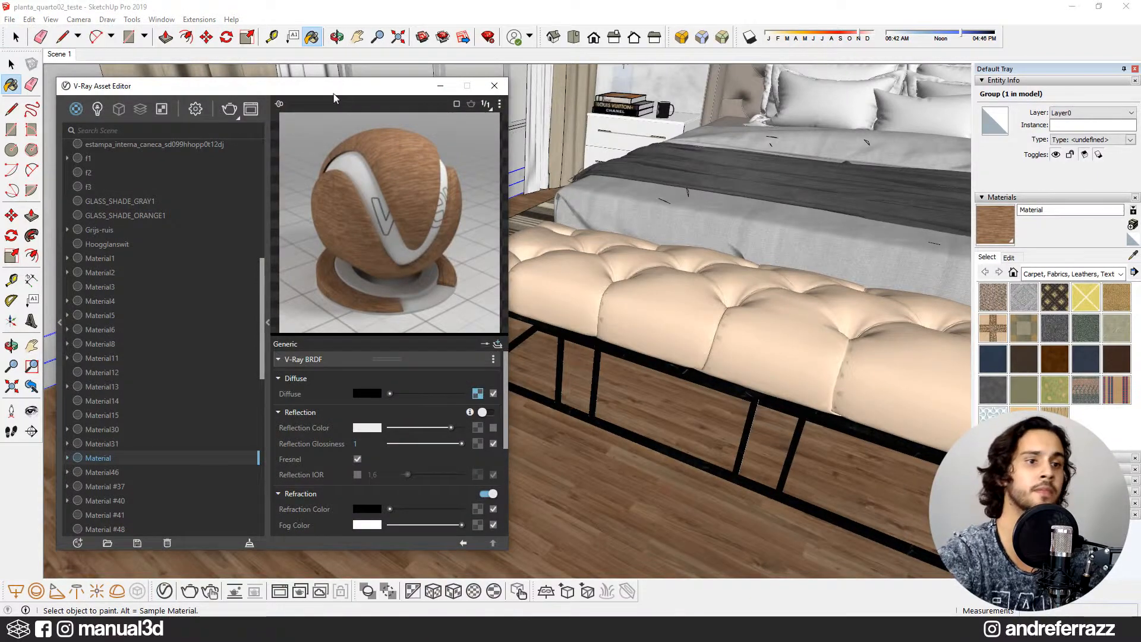
{"action": "left_click_drag", "start_coordinate": [332, 93], "coordinate": [523, 83]}
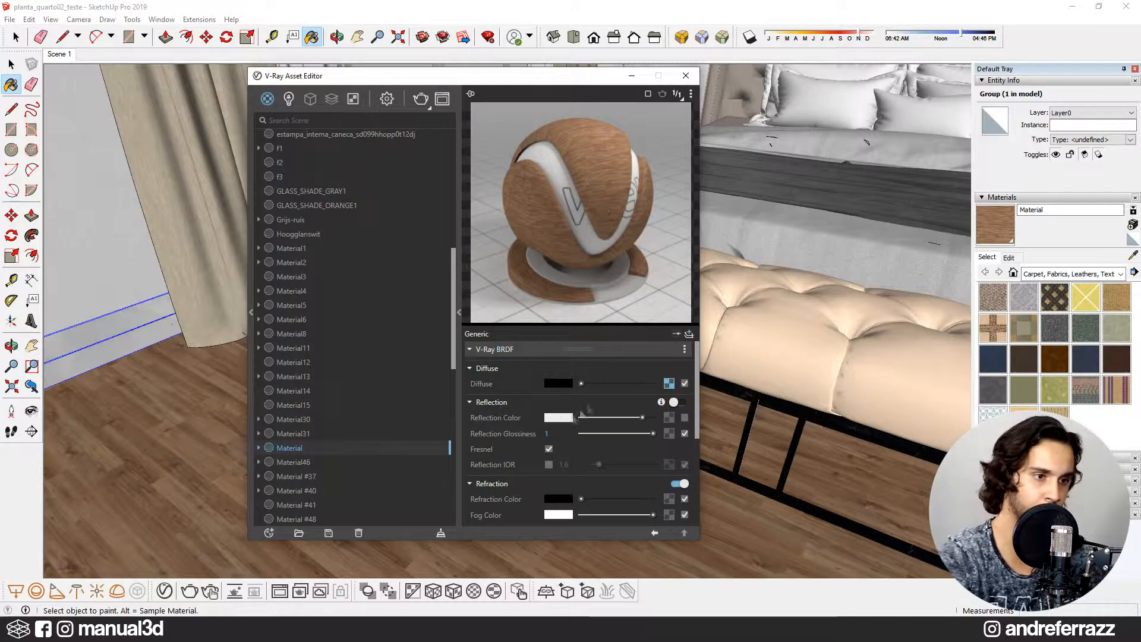
{"action": "scroll", "coordinate": [590, 444], "scroll_direction": "down", "scroll_amount": 3}
{"action": "scroll", "coordinate": [590, 444], "scroll_direction": "up", "scroll_amount": 3}
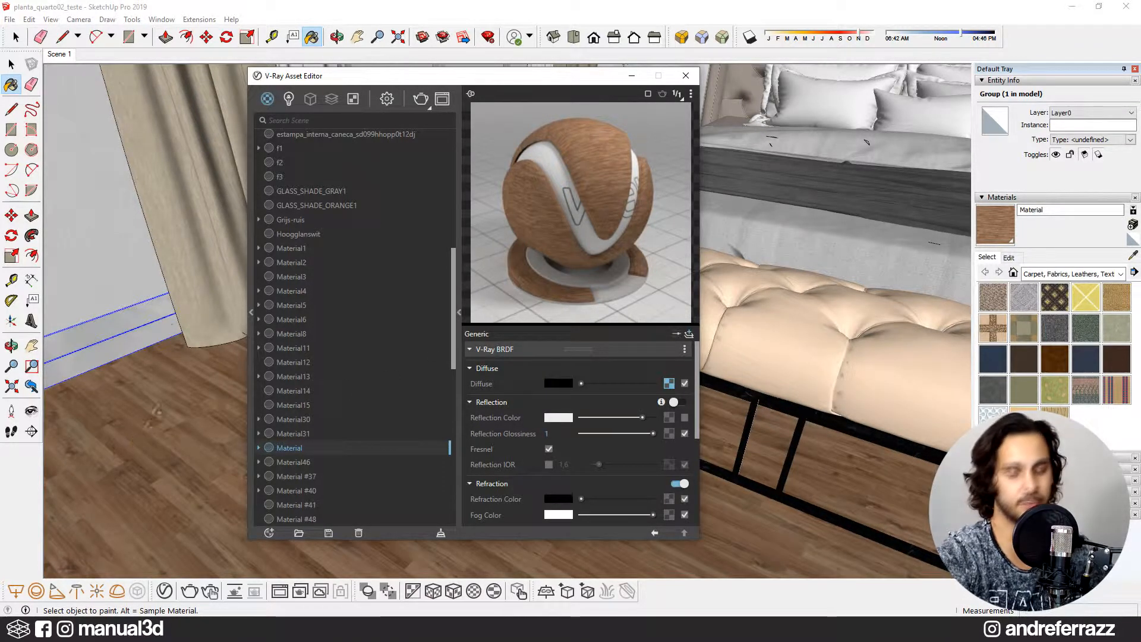
{"action": "left_click", "coordinate": [677, 403]}
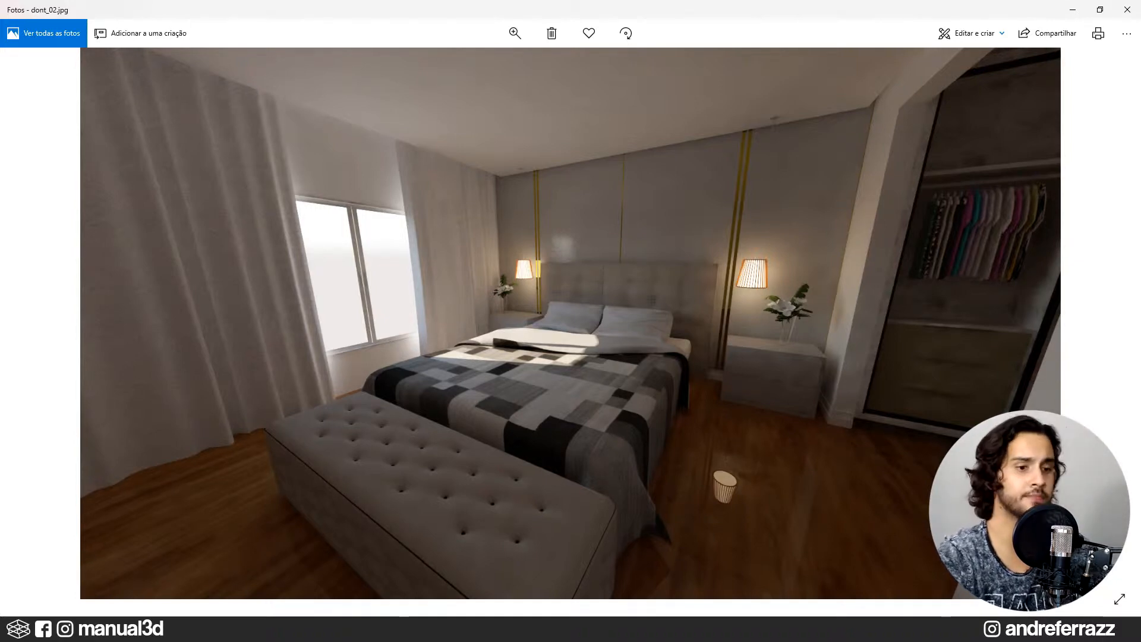
Open the reference images "funcionamento material mapeado_02" and "_03" from the Referencias folder to compare uniform and mapped reflections
{"action": "left_click", "coordinate": [240, 589]}
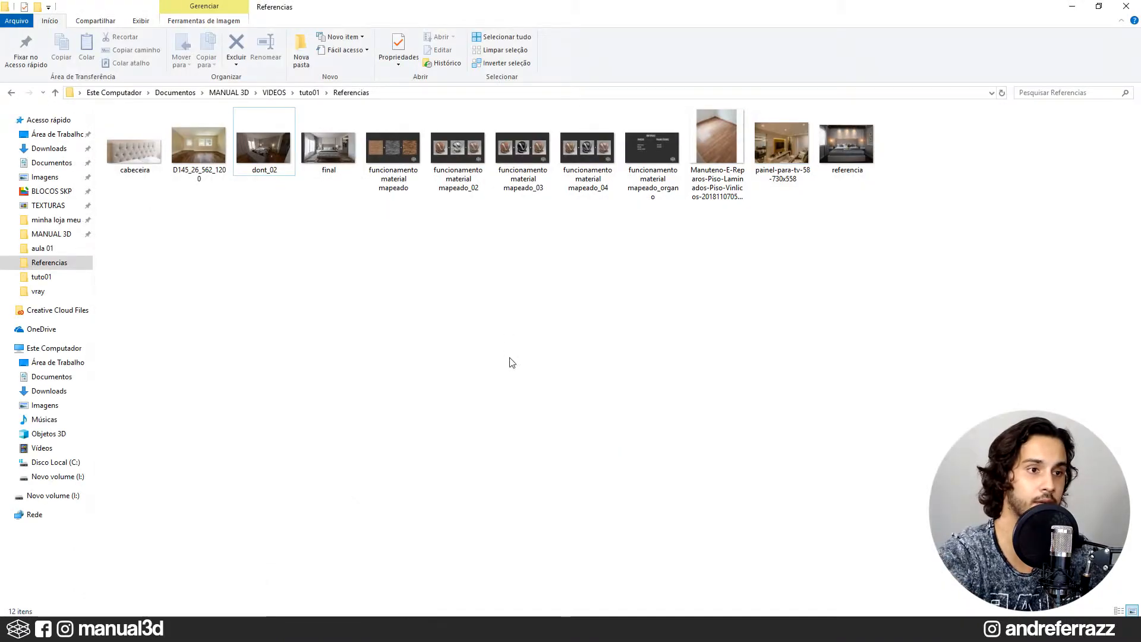
{"action": "double_click", "coordinate": [456, 199]}
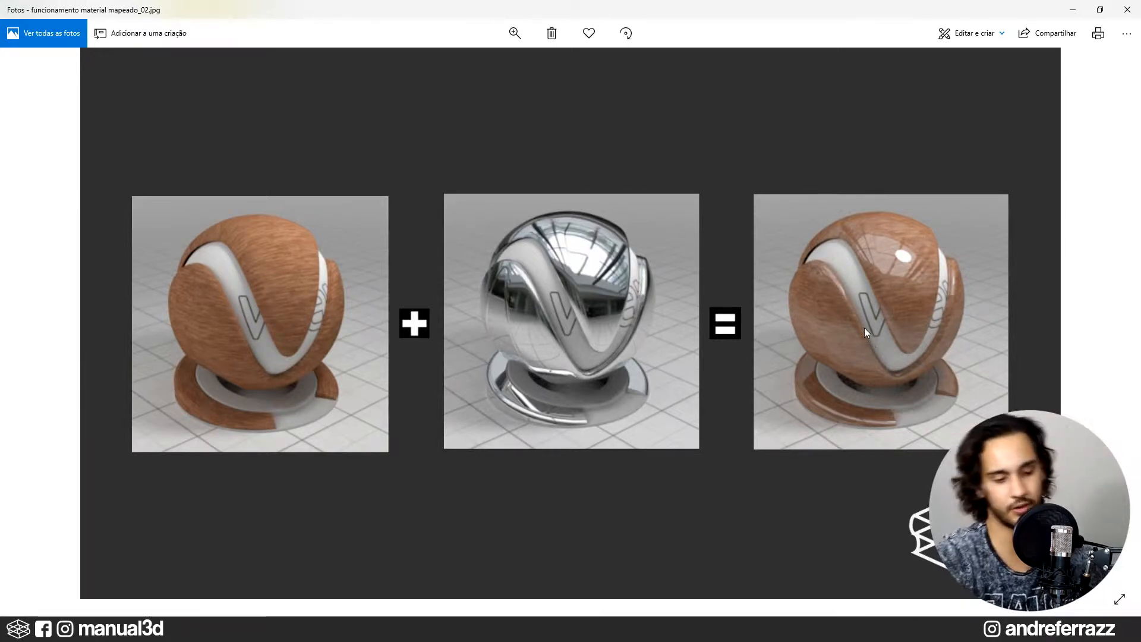
{"action": "key", "text": "Right"}
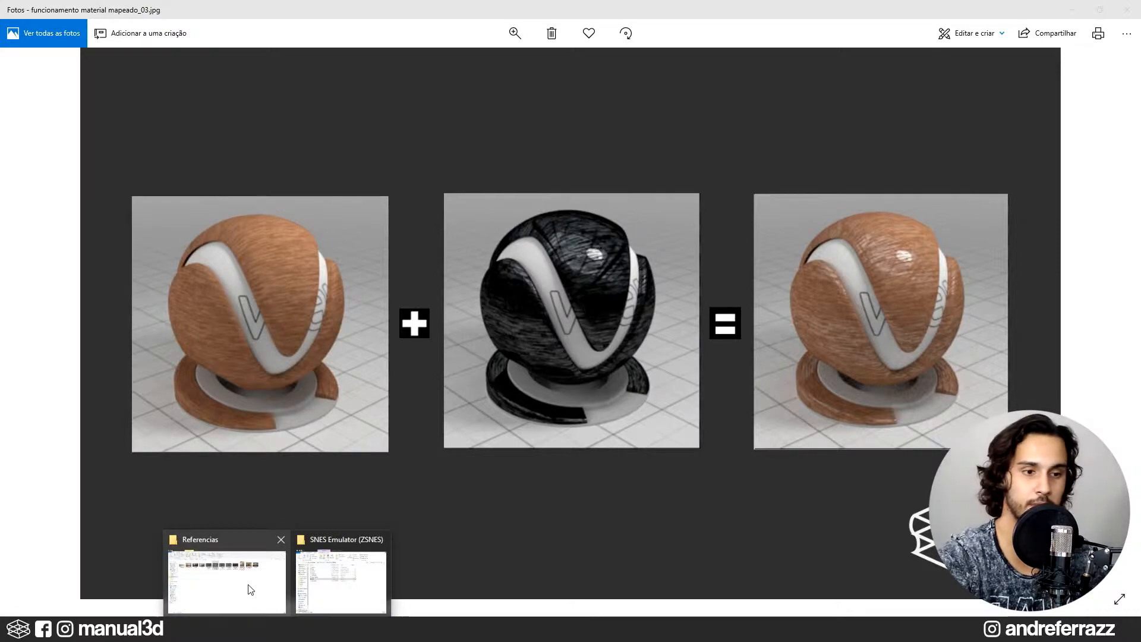
Open the photo D145_26_562_1200 from the Referencias folder and examine the reflections on its wood floor up close
{"action": "left_click", "coordinate": [250, 591]}
{"action": "double_click", "coordinate": [212, 145]}
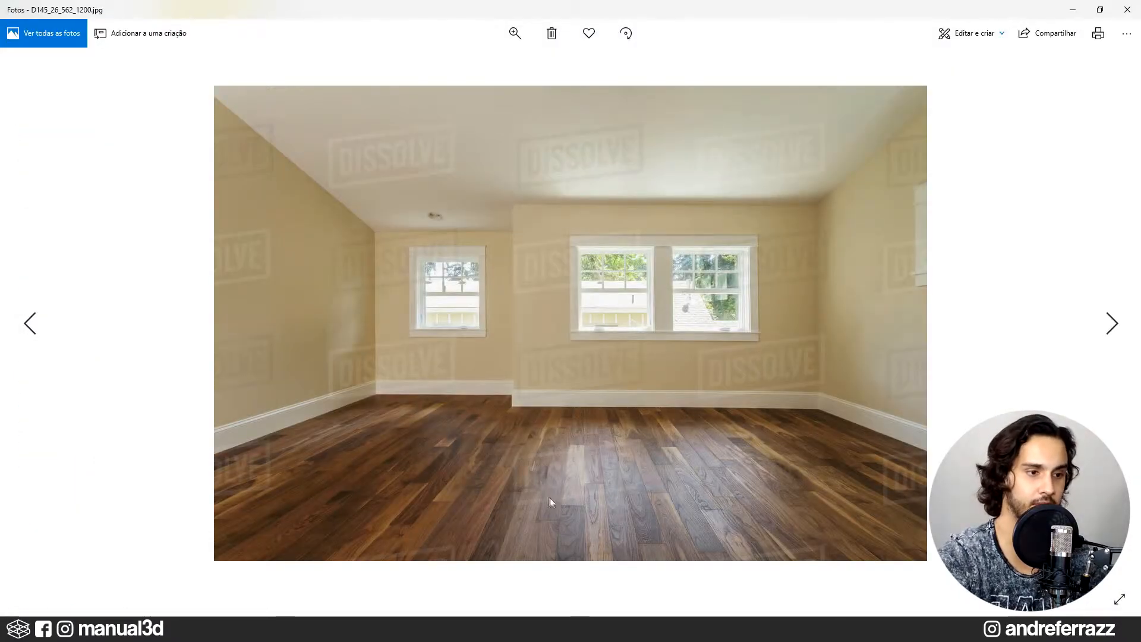
{"action": "scroll", "coordinate": [551, 497], "scroll_direction": "up", "scroll_amount": 8, "text": "ctrl"}
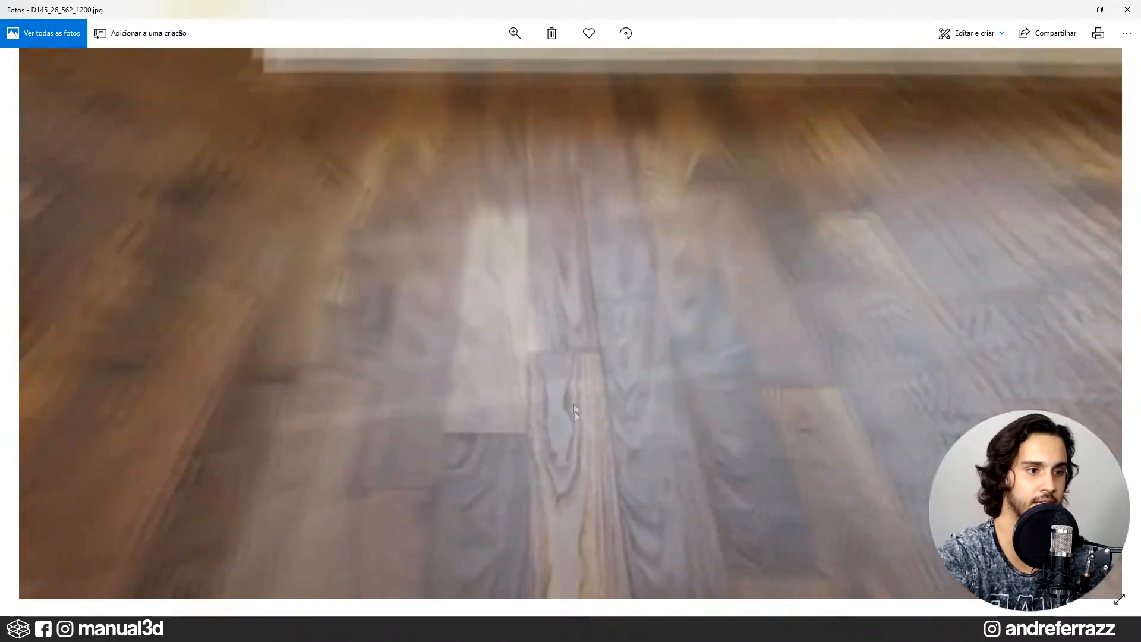
{"action": "scroll", "coordinate": [574, 407], "scroll_direction": "up", "scroll_amount": 1, "text": "ctrl"}
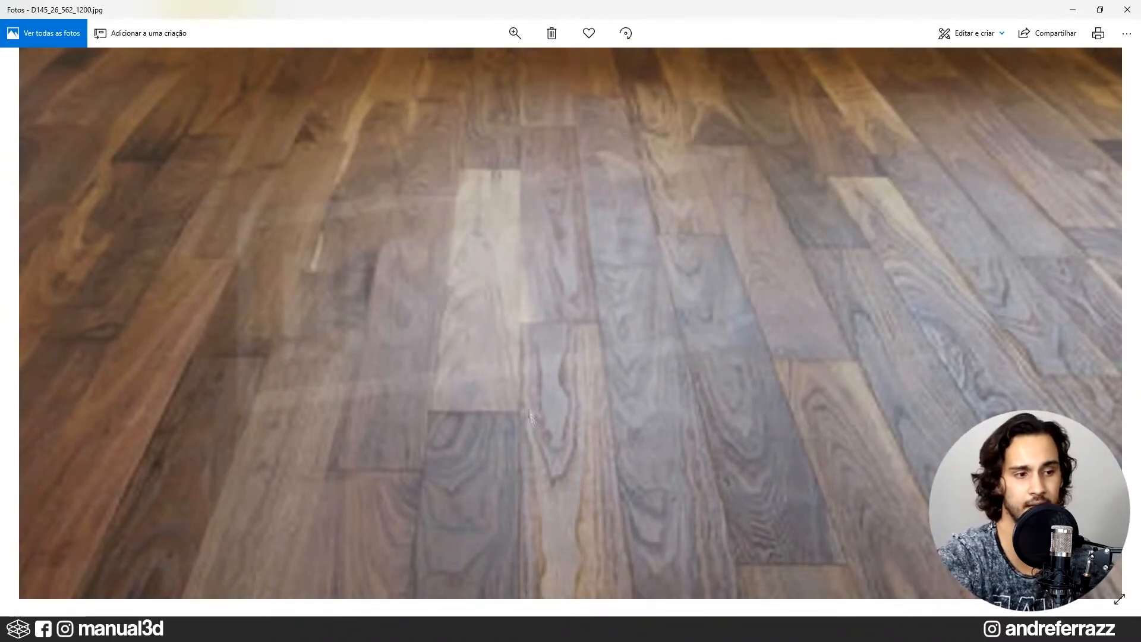
{"action": "scroll", "coordinate": [555, 462], "scroll_direction": "down", "scroll_amount": 8, "text": "ctrl"}
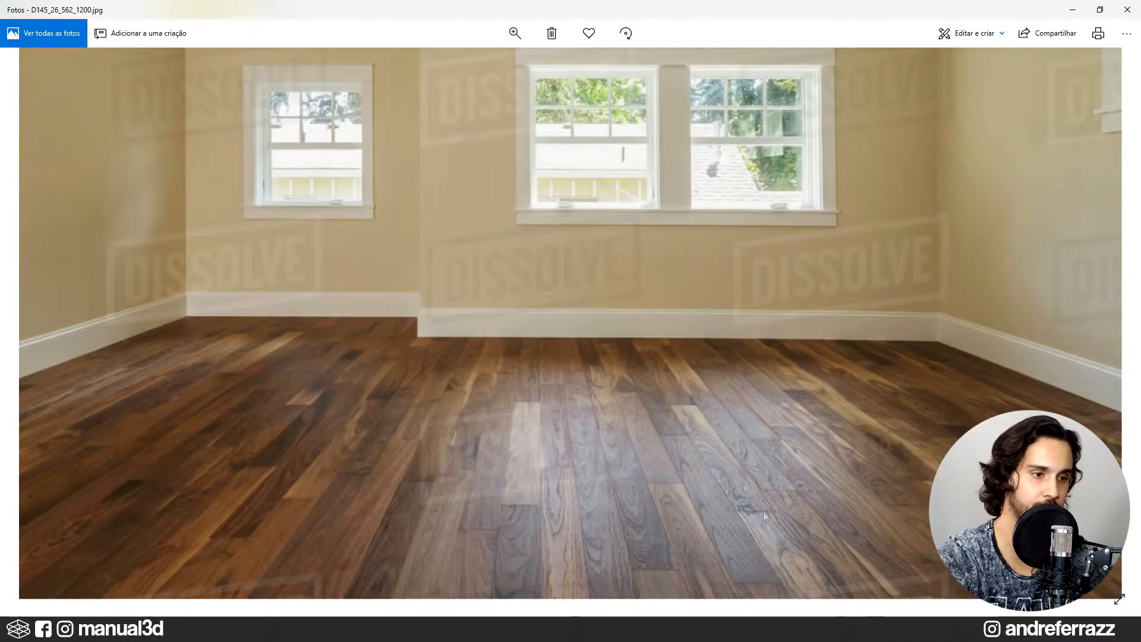
{"action": "scroll", "coordinate": [559, 530], "scroll_direction": "up", "scroll_amount": 1, "text": "ctrl"}
{"action": "scroll", "coordinate": [559, 534], "scroll_direction": "up", "scroll_amount": 5, "text": "ctrl"}
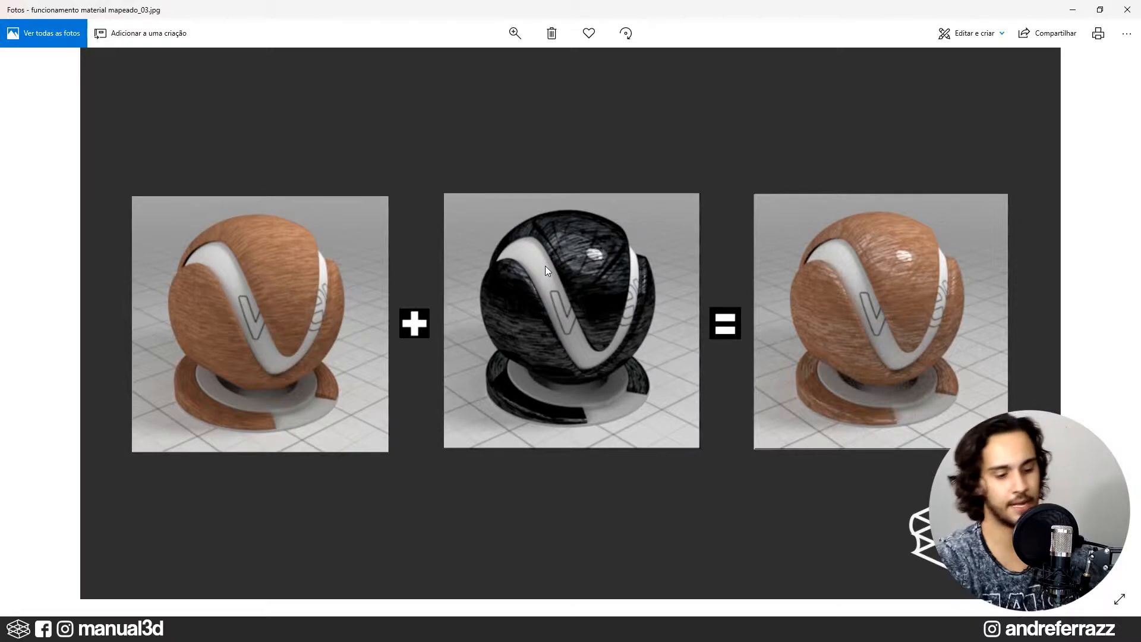
Examine the colour, greyscale and combined wood textures in the image "funcionamento material mapeado" up close
{"action": "key", "text": "Left"}
{"action": "key", "text": "Left"}
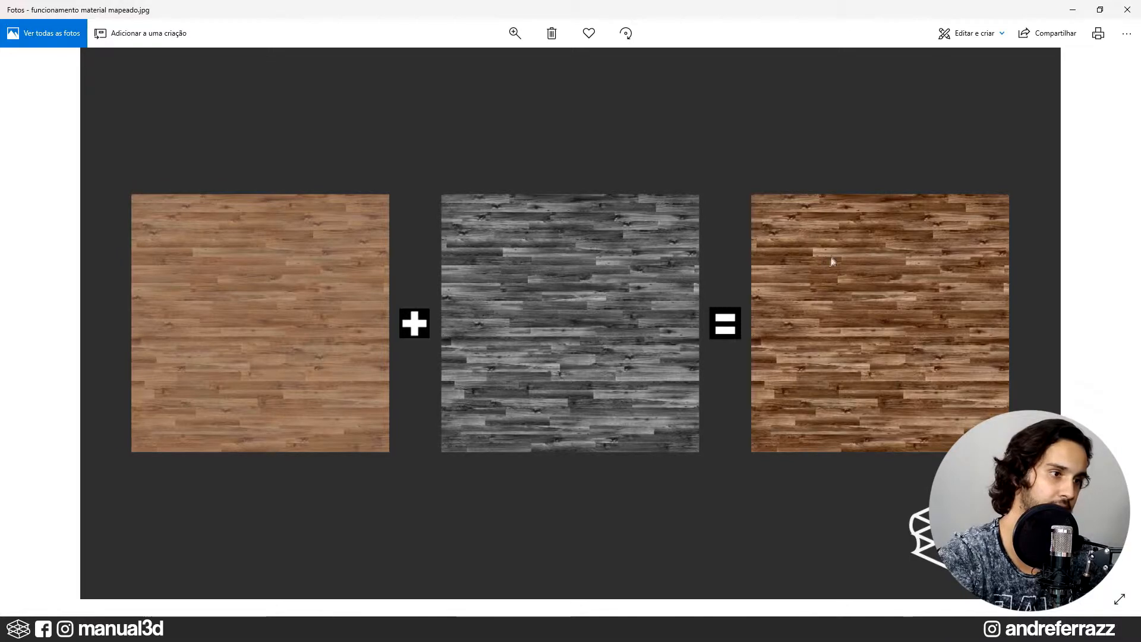
{"action": "scroll", "coordinate": [828, 260], "scroll_direction": "up", "scroll_amount": 5}
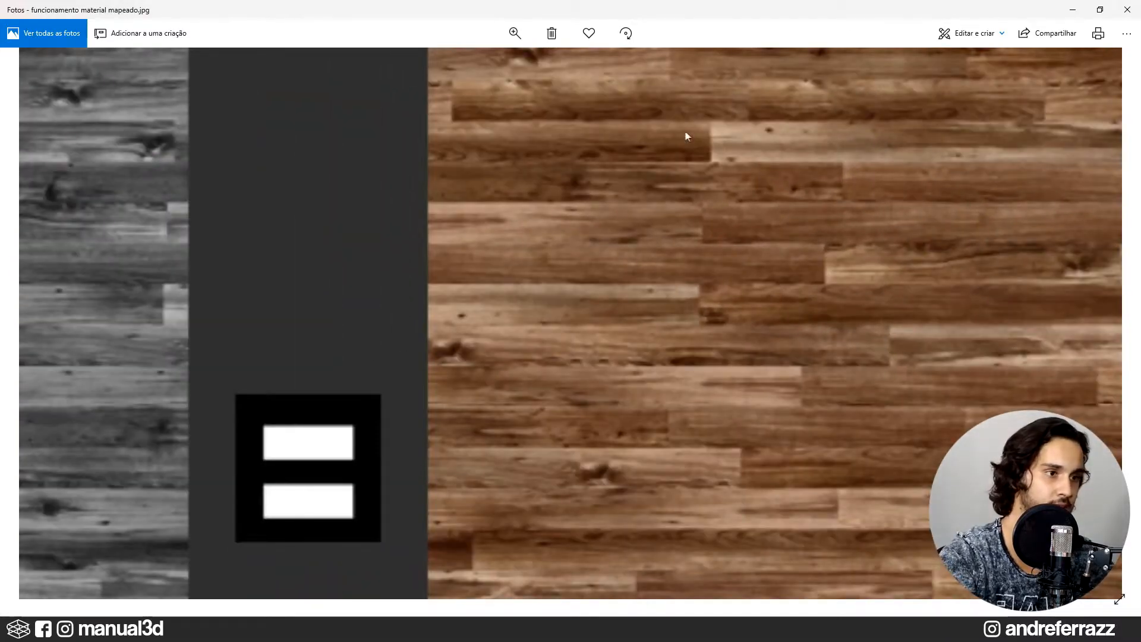
{"action": "scroll", "coordinate": [629, 288], "scroll_direction": "down", "scroll_amount": 5}
{"action": "scroll", "coordinate": [301, 196], "scroll_direction": "up", "scroll_amount": 5}
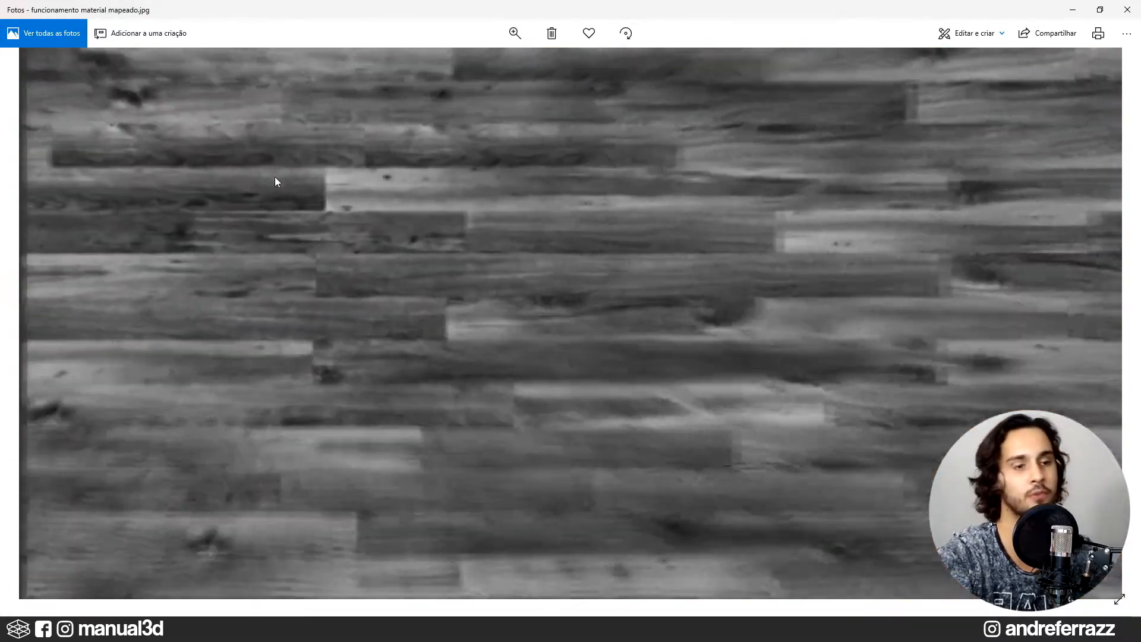
{"action": "scroll", "coordinate": [276, 178], "scroll_direction": "down", "scroll_amount": 3}
{"action": "scroll", "coordinate": [369, 219], "scroll_direction": "up", "scroll_amount": 3}
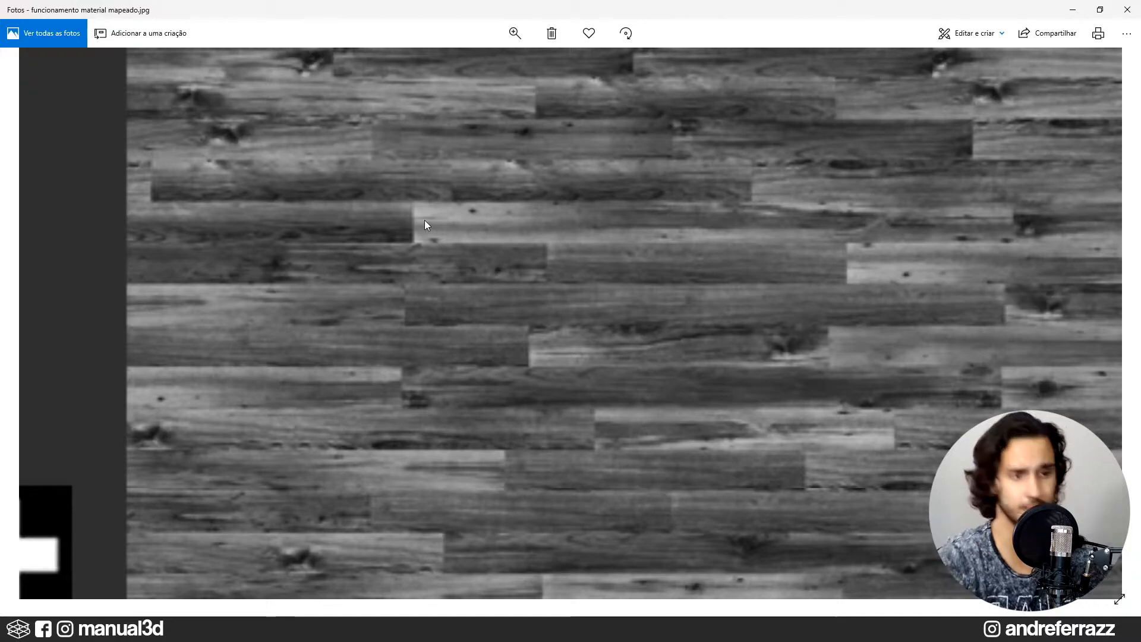
{"action": "scroll", "coordinate": [460, 247], "scroll_direction": "down", "scroll_amount": 3}
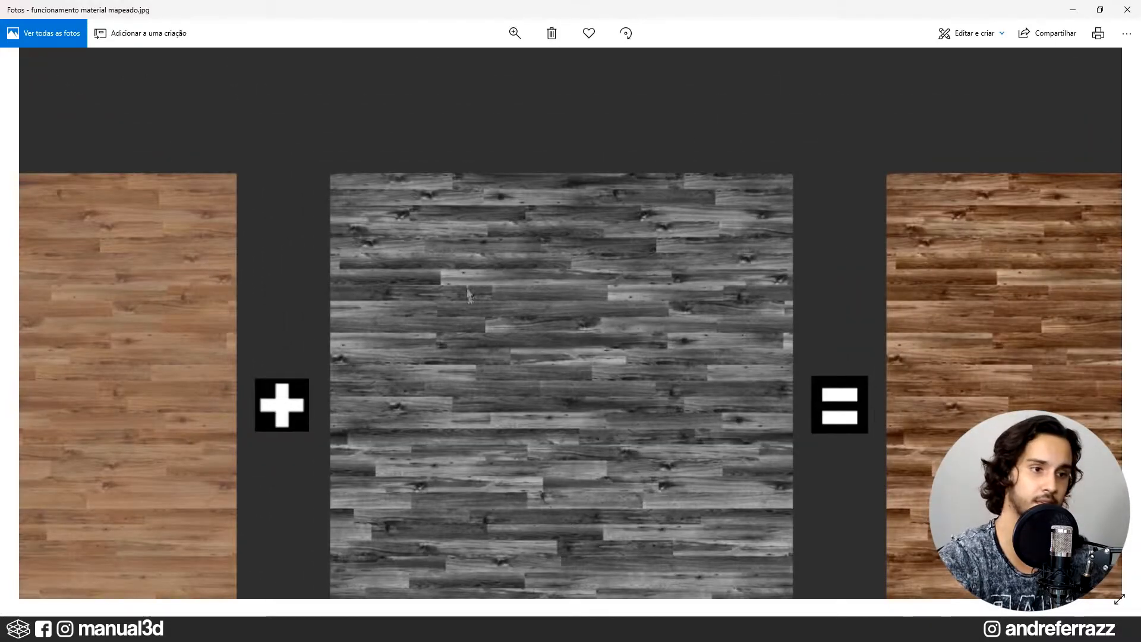
{"action": "scroll", "coordinate": [441, 277], "scroll_direction": "up", "scroll_amount": 3}
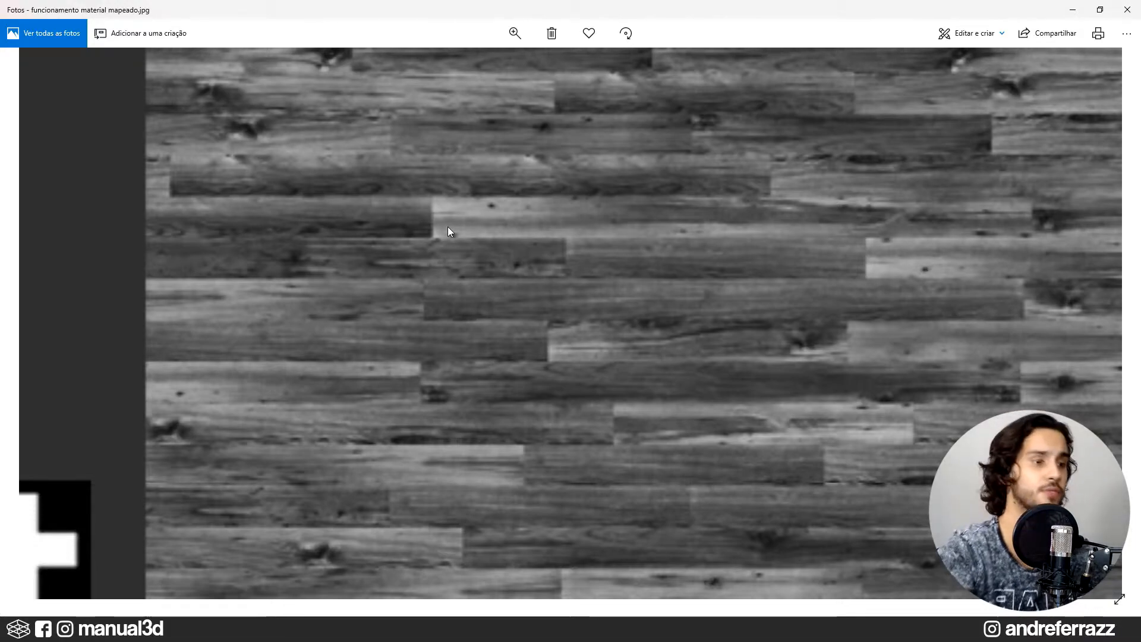
{"action": "scroll", "coordinate": [448, 247], "scroll_direction": "down", "scroll_amount": 3}
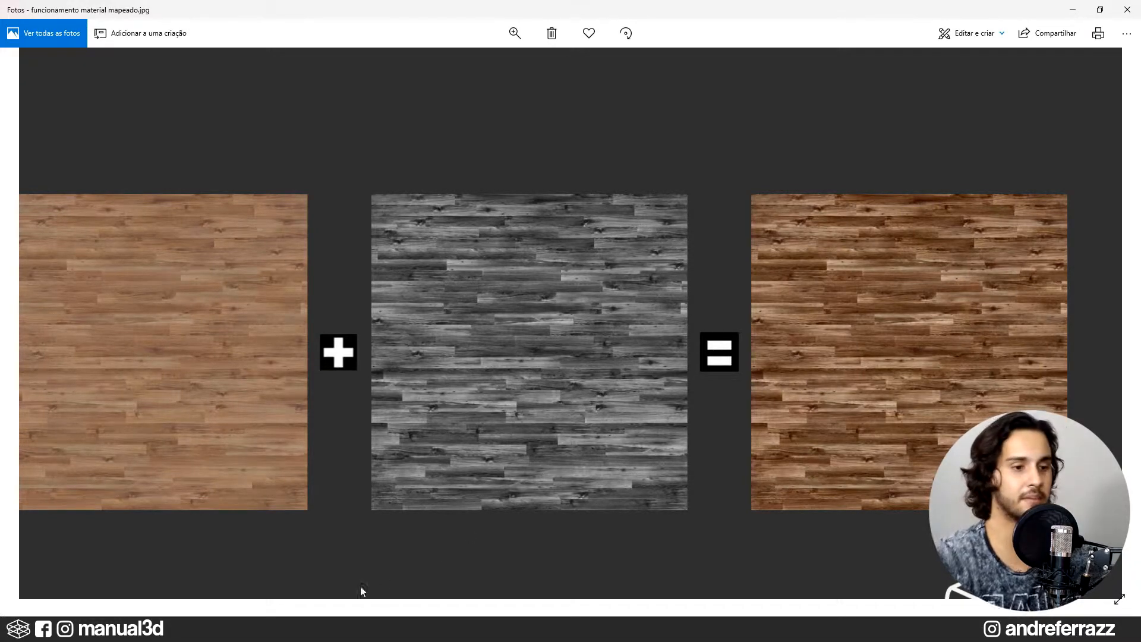
Switch back to SketchUp and copy the diffuse texture of the wood floor material in the V-Ray Asset Editor
{"action": "left_click", "coordinate": [394, 628]}
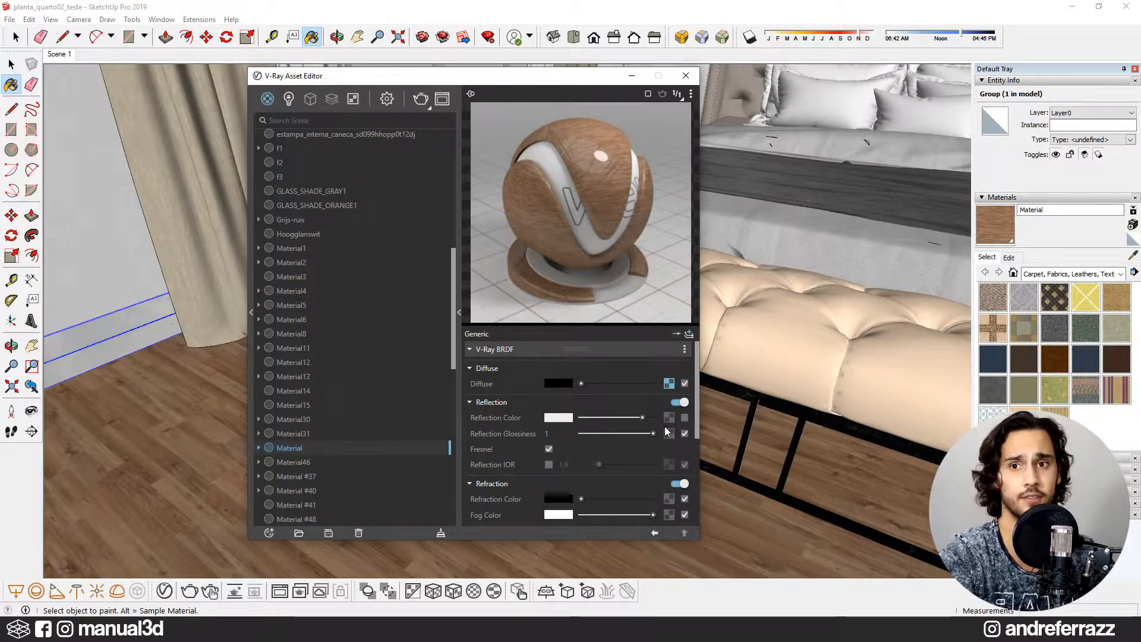
{"action": "left_click", "coordinate": [670, 386]}
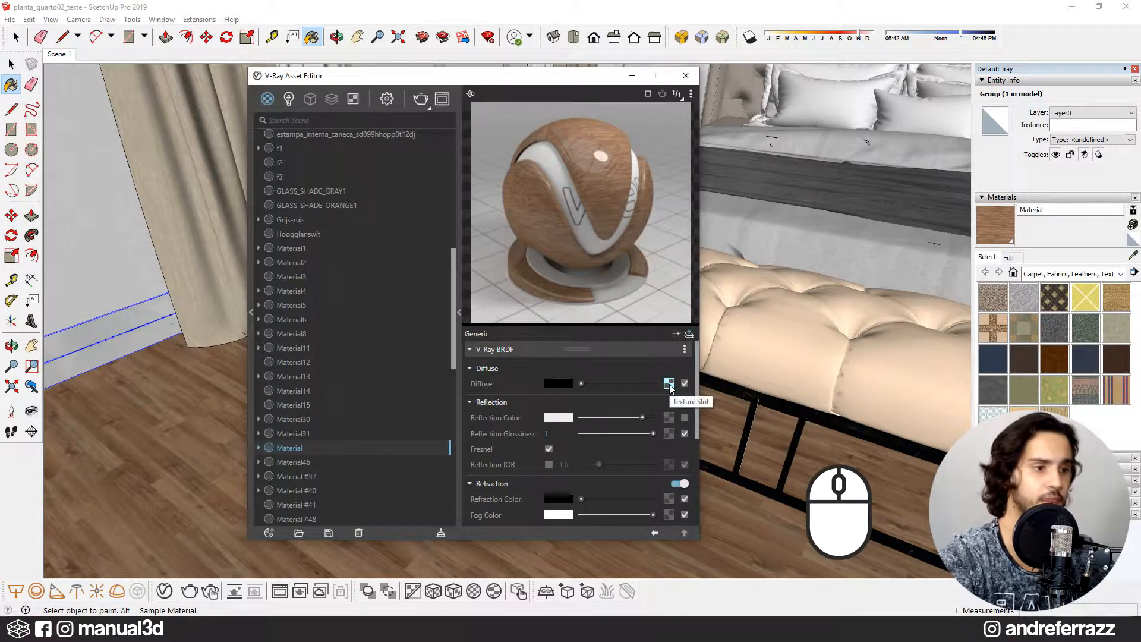
{"action": "right_click", "coordinate": [669, 384]}
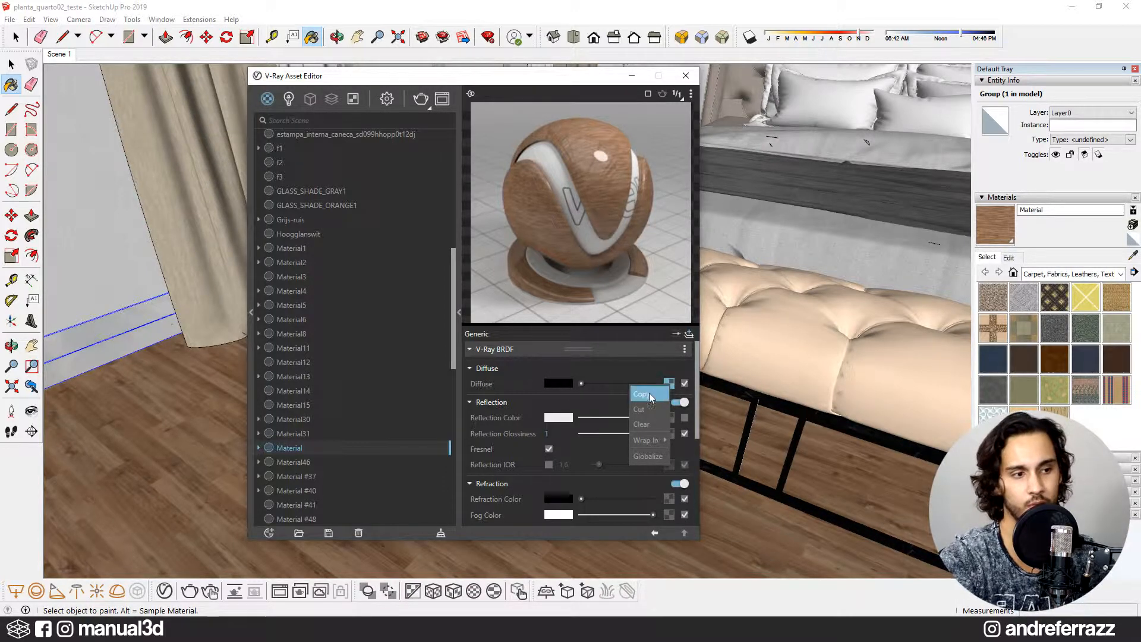
{"action": "left_click", "coordinate": [649, 394]}
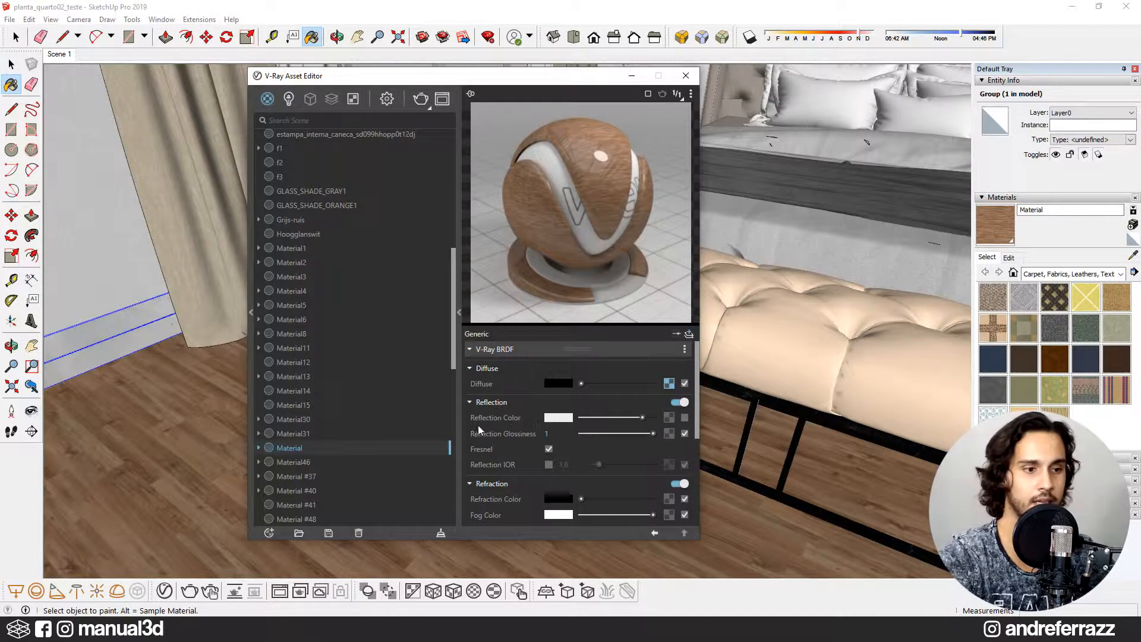
Compare the wood material's reflection colour at full black and full white, leaving it at full white
{"action": "left_click_drag", "start_coordinate": [631, 421], "coordinate": [663, 422]}
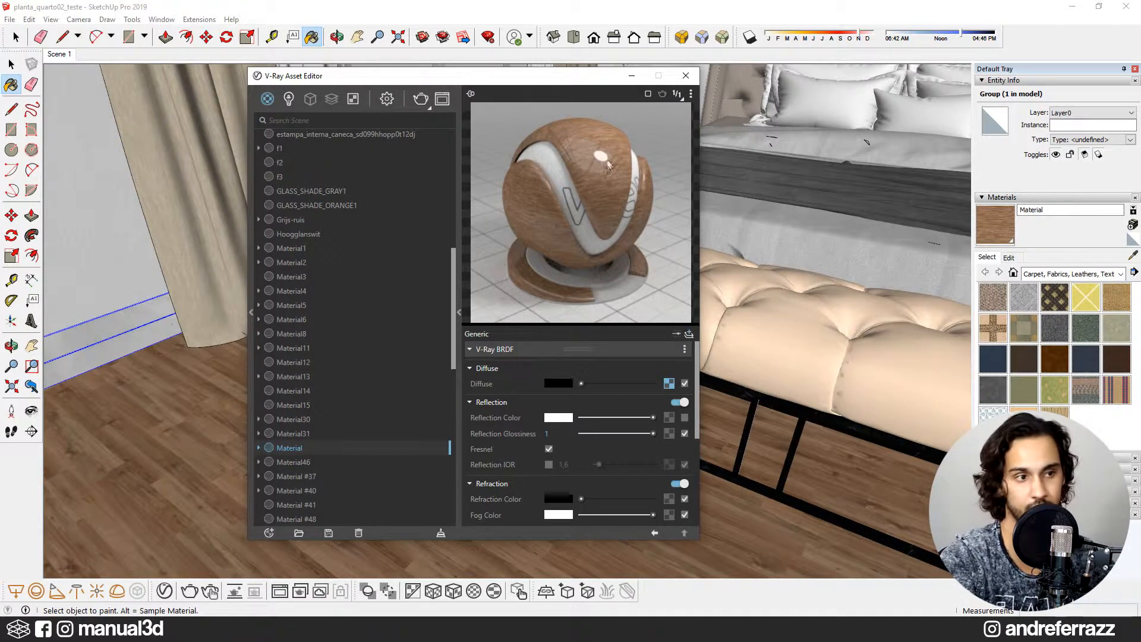
{"action": "left_click_drag", "start_coordinate": [648, 419], "coordinate": [564, 421]}
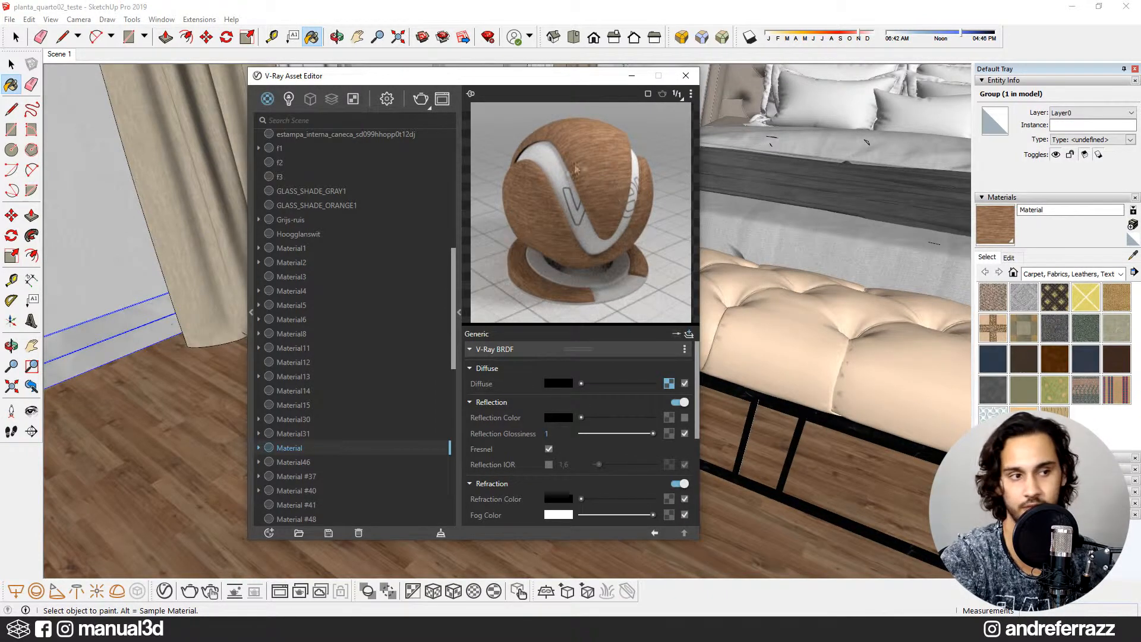
{"action": "left_click_drag", "start_coordinate": [581, 417], "coordinate": [681, 420]}
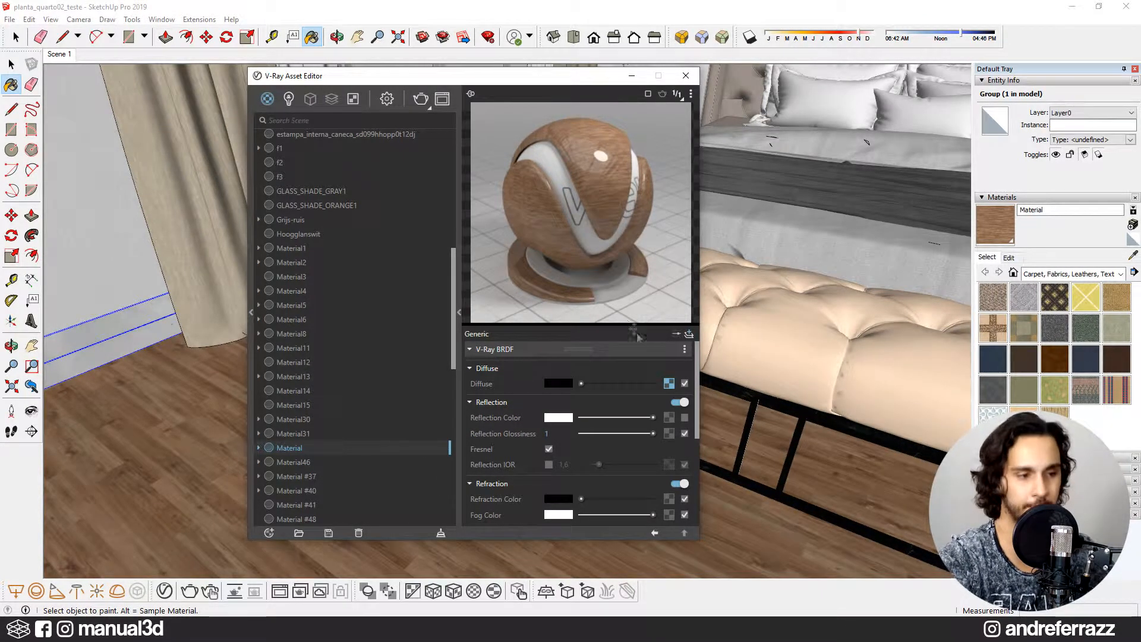
Add a Color Correction map to the Reflection Color and paste the diffuse texture into its input as a copy
{"action": "left_click", "coordinate": [668, 417]}
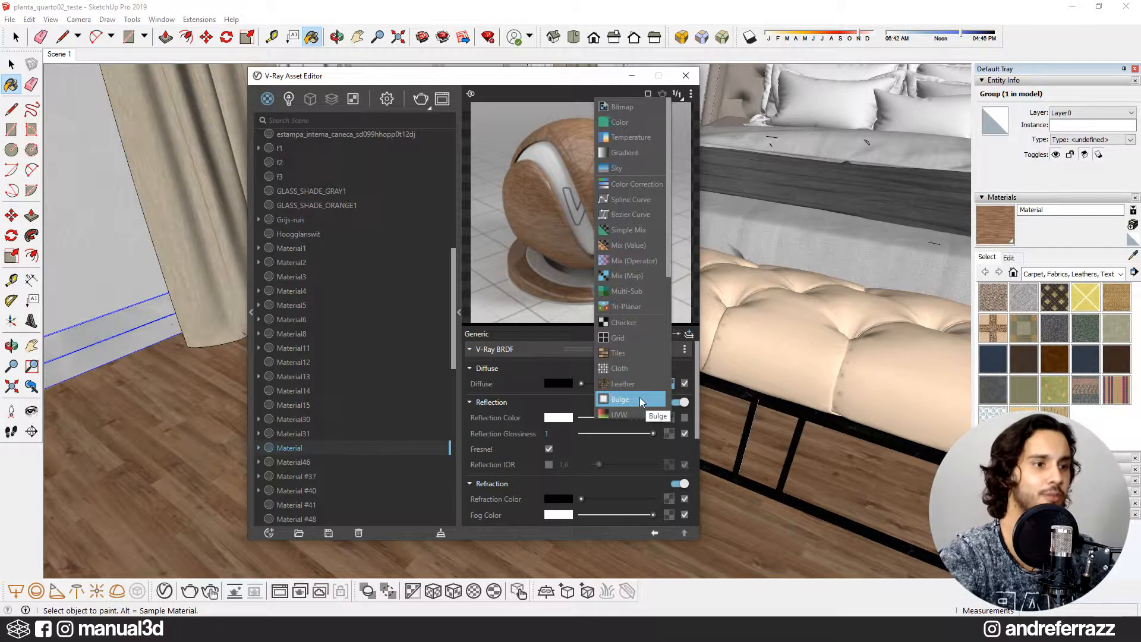
{"action": "left_click", "coordinate": [615, 187]}
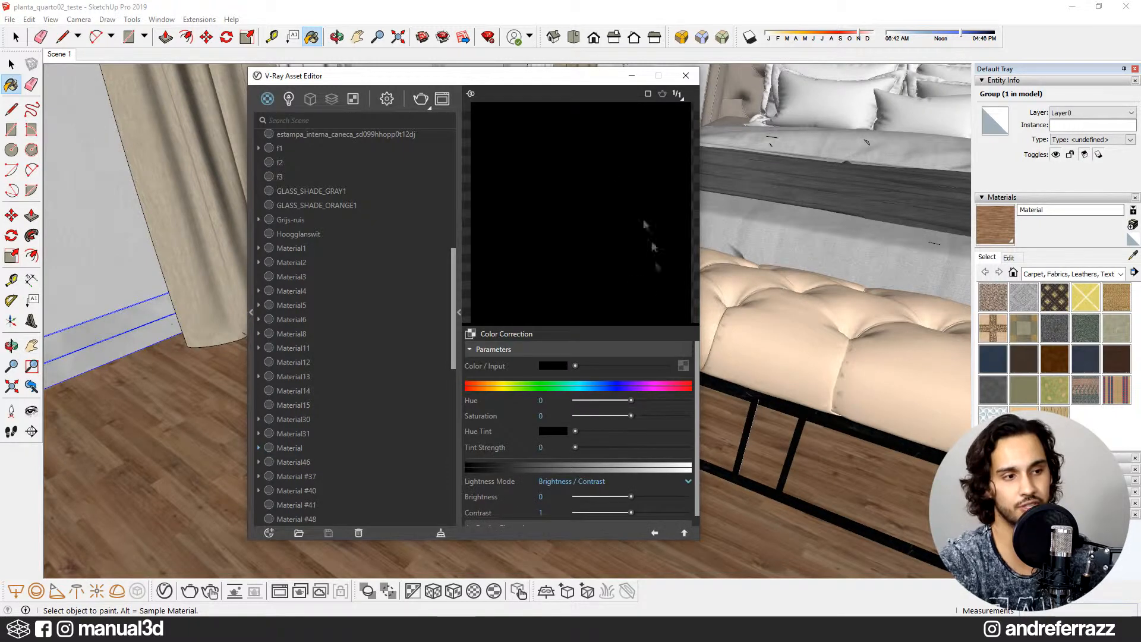
{"action": "right_click", "coordinate": [680, 369]}
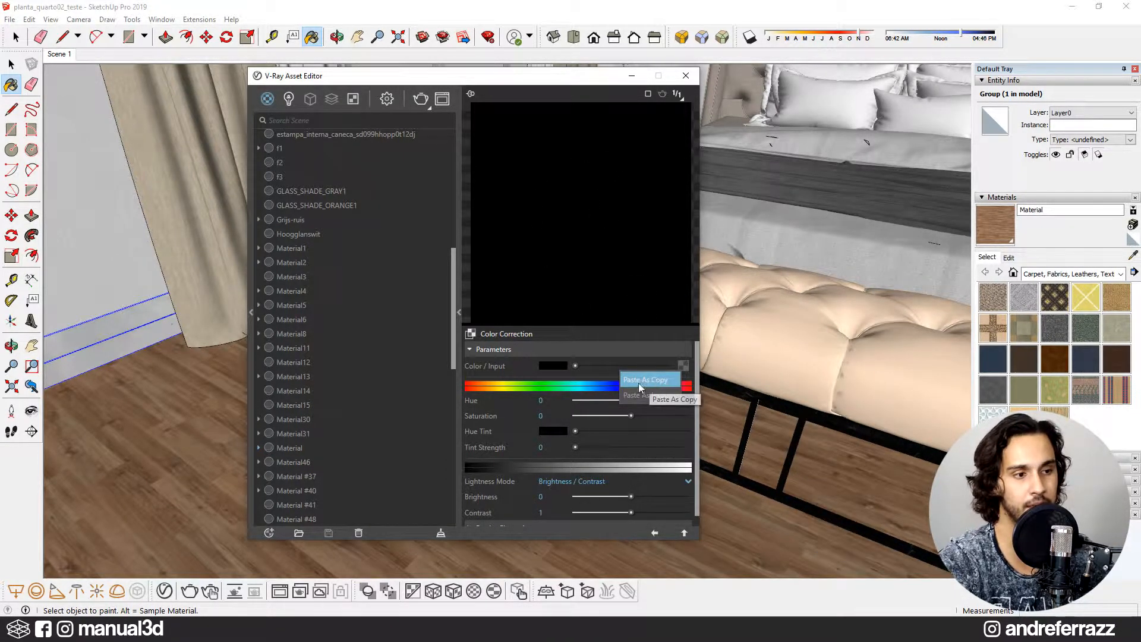
{"action": "left_click", "coordinate": [647, 380]}
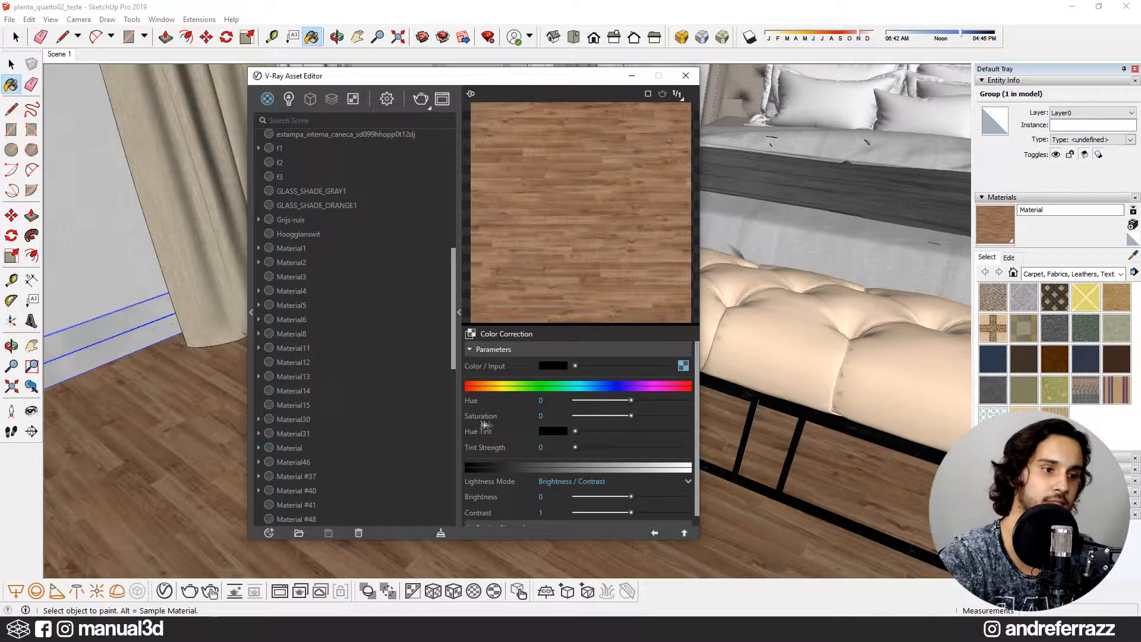
Set the Color Correction saturation to -1 and contrast to 1.663, and return to the wood material's settings
{"action": "left_click_drag", "start_coordinate": [632, 416], "coordinate": [544, 418]}
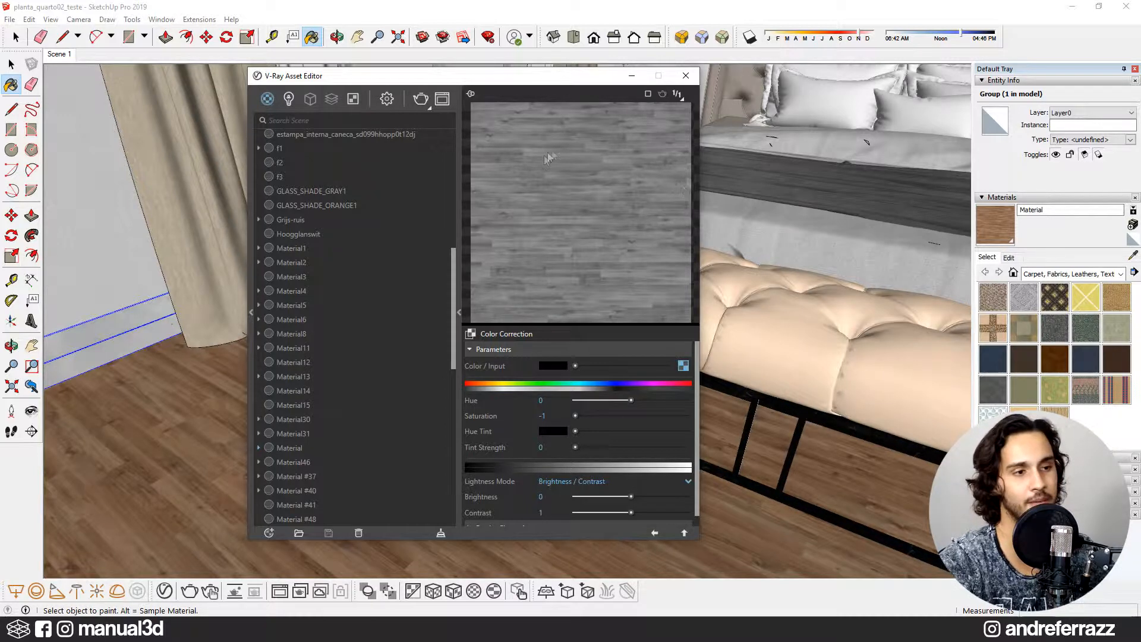
{"action": "scroll", "coordinate": [639, 453], "scroll_direction": "down", "scroll_amount": 1}
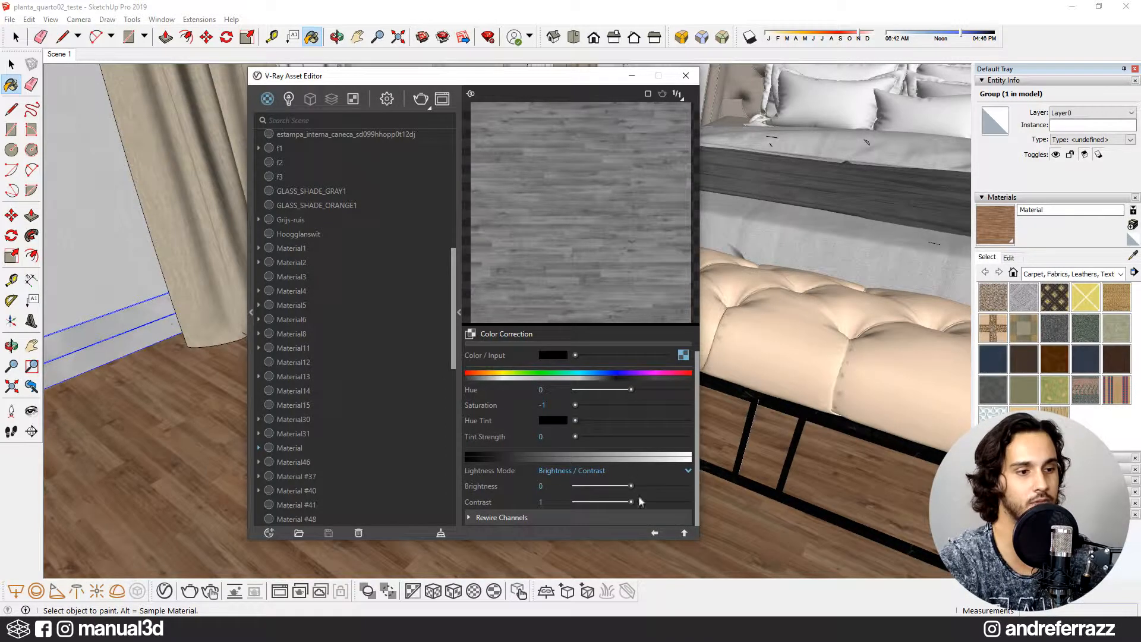
{"action": "left_click_drag", "start_coordinate": [632, 504], "coordinate": [668, 502]}
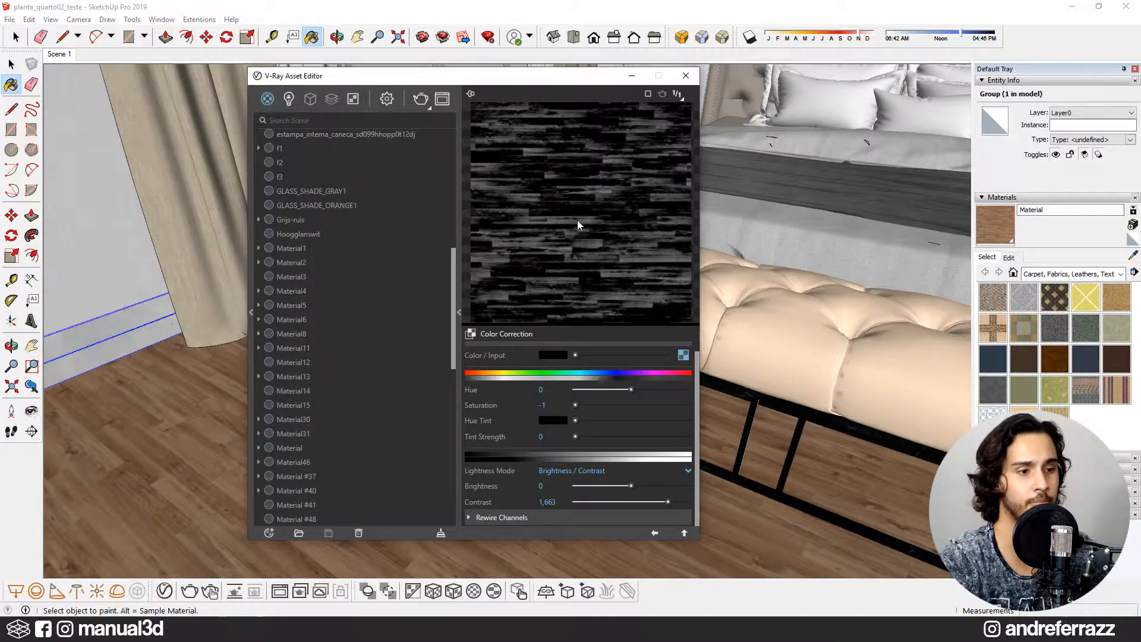
{"action": "left_click", "coordinate": [655, 533]}
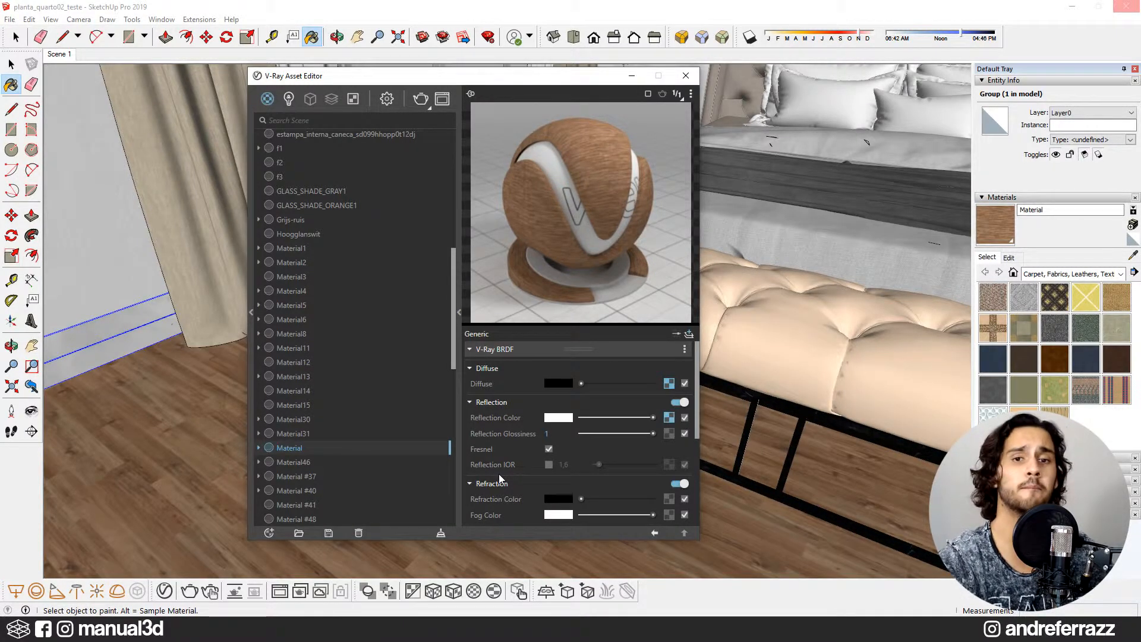
Enable the wood material's custom Reflection IOR, raise it to 15.73, and change the material preview to the floor scene
{"action": "left_click", "coordinate": [549, 465]}
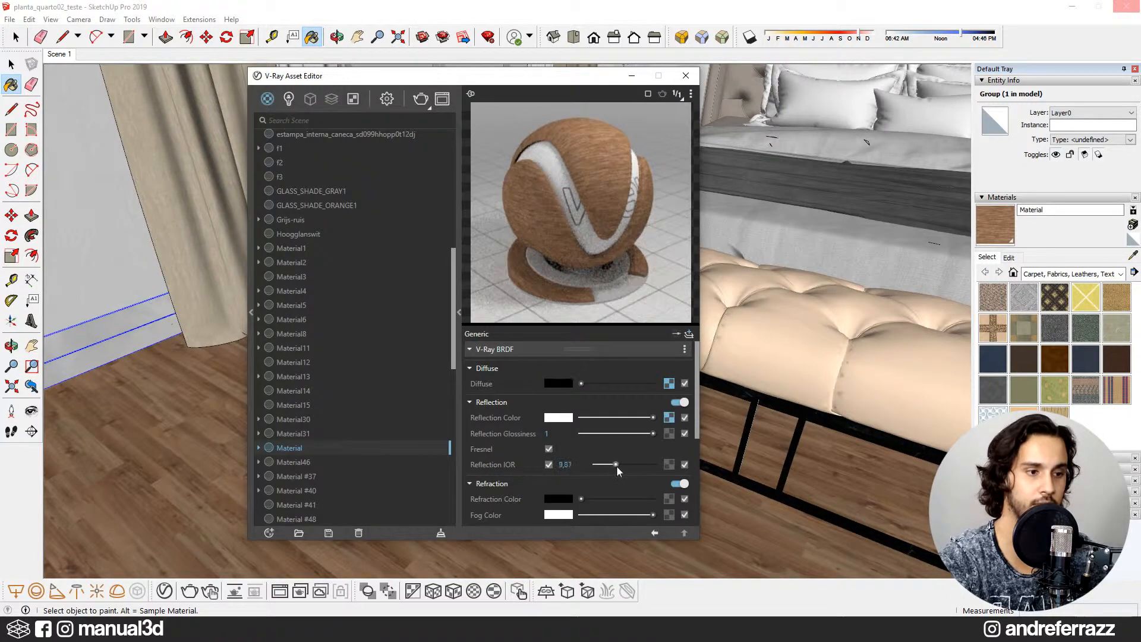
{"action": "left_click_drag", "start_coordinate": [616, 465], "coordinate": [624, 465]}
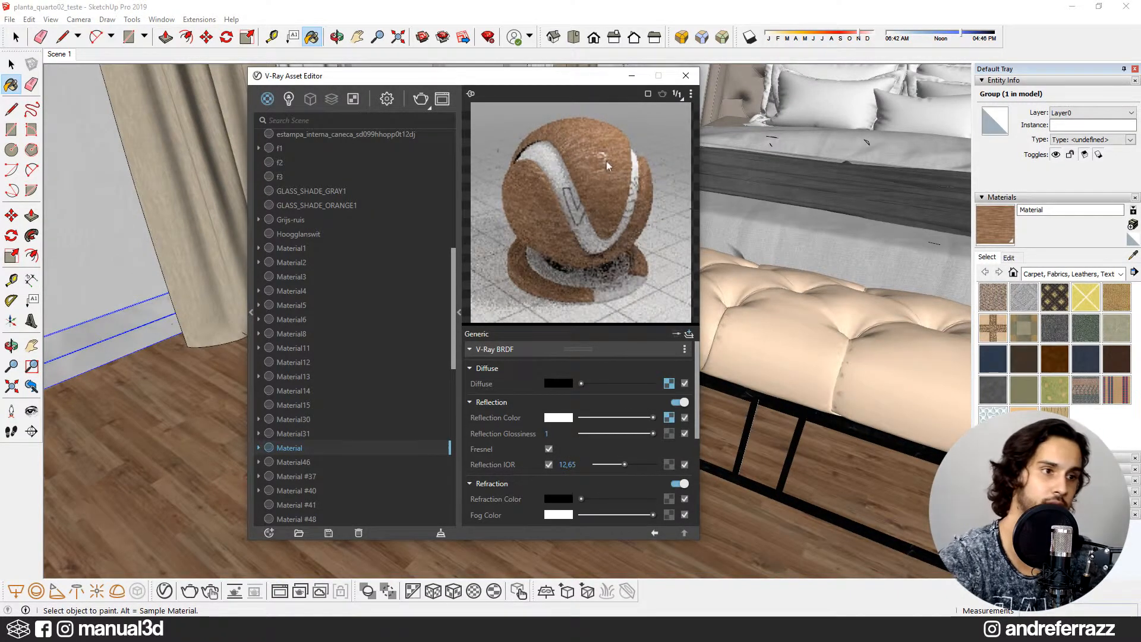
{"action": "left_click_drag", "start_coordinate": [627, 466], "coordinate": [633, 466]}
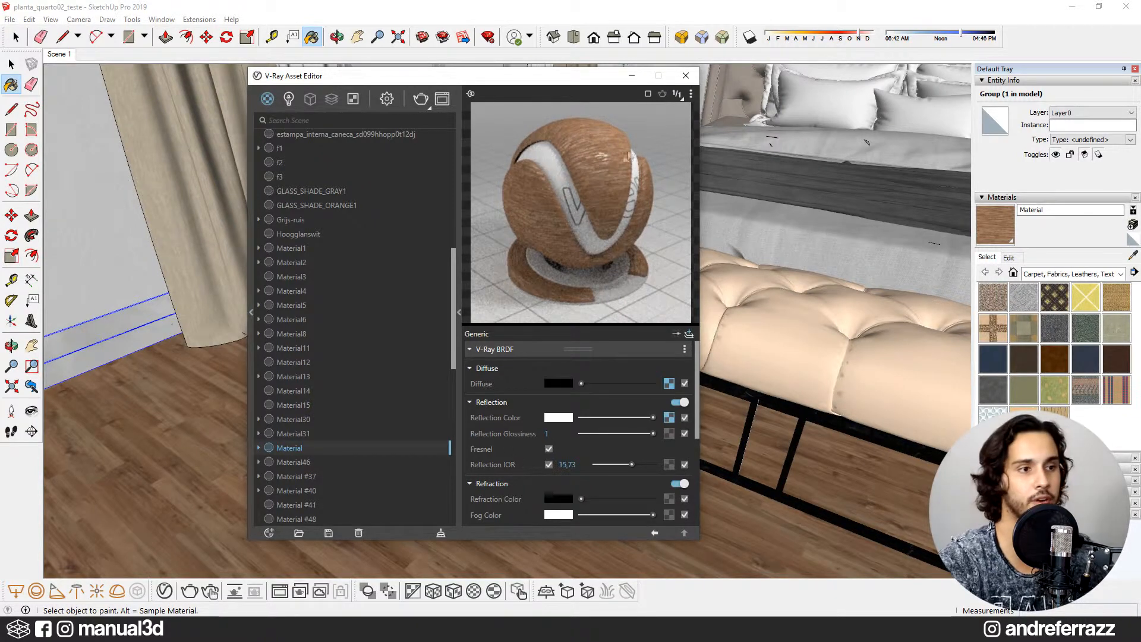
{"action": "left_click", "coordinate": [690, 93]}
{"action": "left_click", "coordinate": [623, 141]}
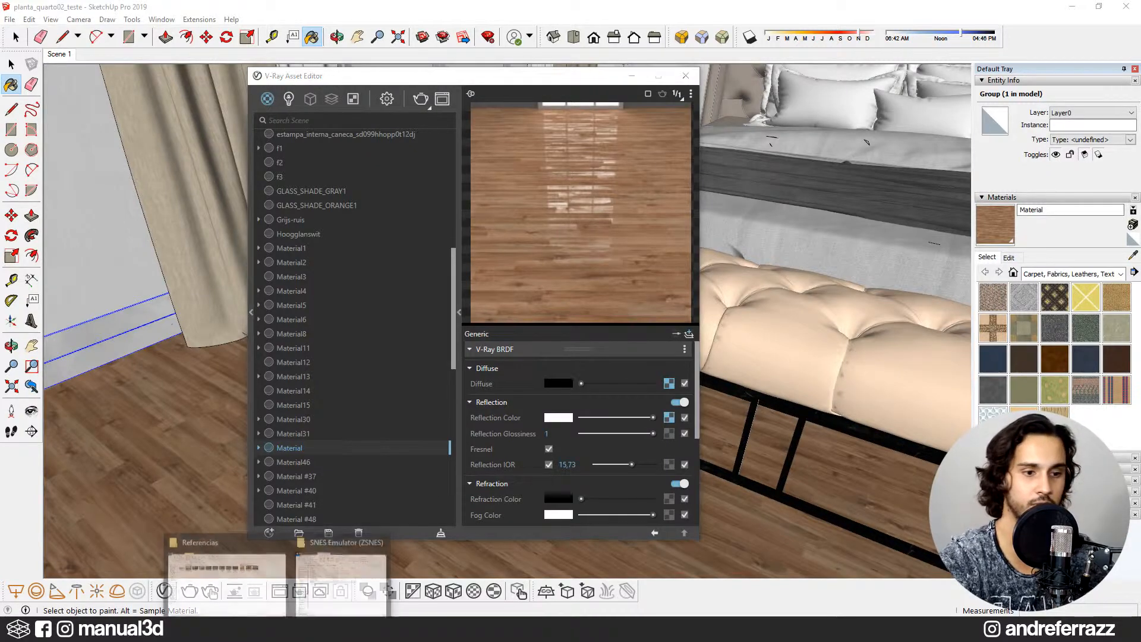
Examine the wood floor reference photo from the Referencias folder, and the mapped material comparison images 03 and 04 in Photos
{"action": "left_click", "coordinate": [242, 597]}
{"action": "double_click", "coordinate": [202, 146]}
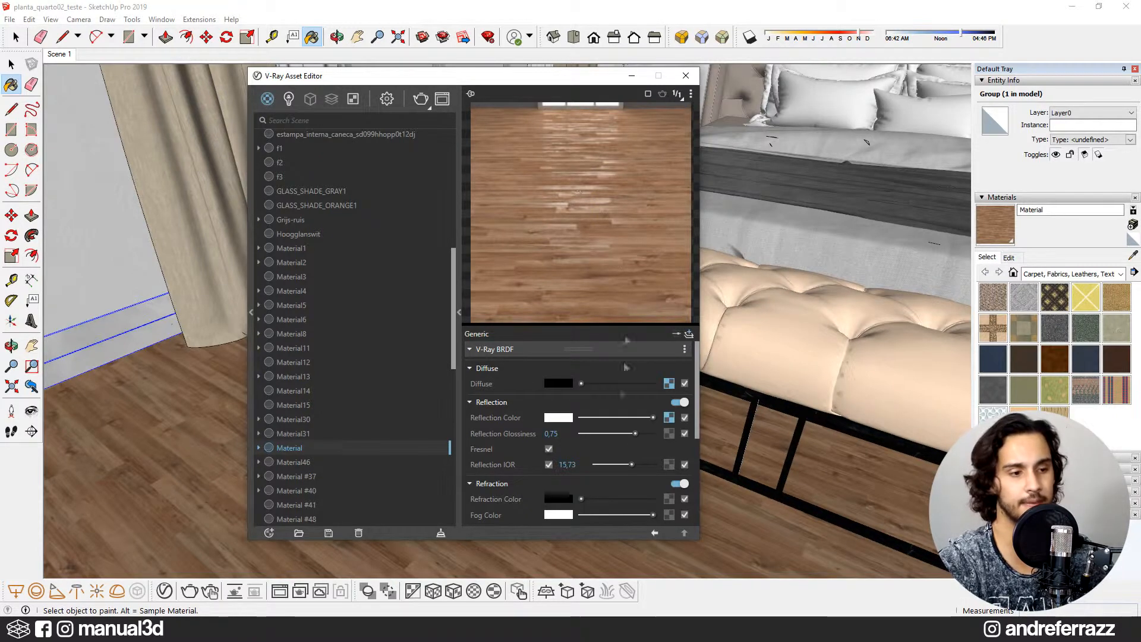
{"action": "left_click", "coordinate": [628, 629]}
{"action": "left_click", "coordinate": [622, 592]}
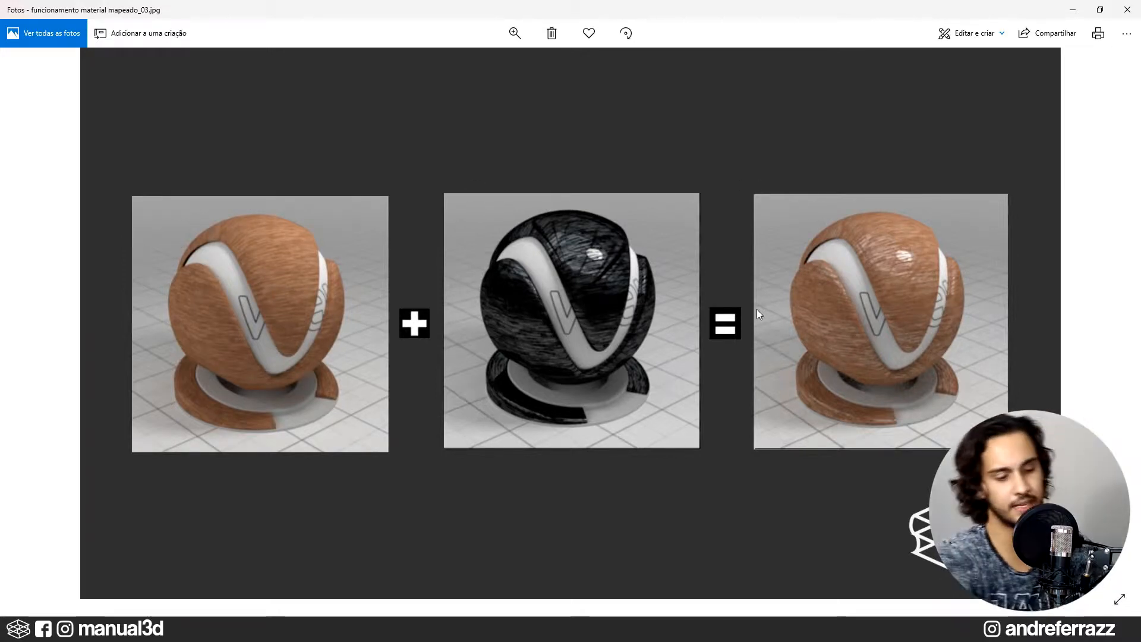
{"action": "key", "text": "Right"}
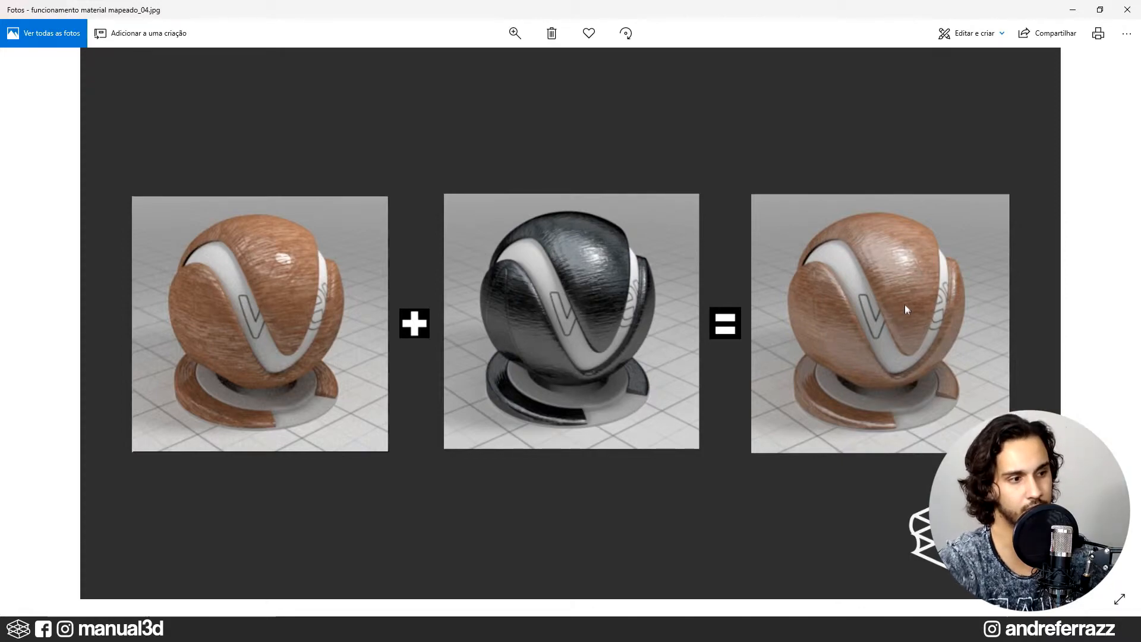
{"action": "scroll", "coordinate": [919, 253], "scroll_direction": "up", "scroll_amount": 5}
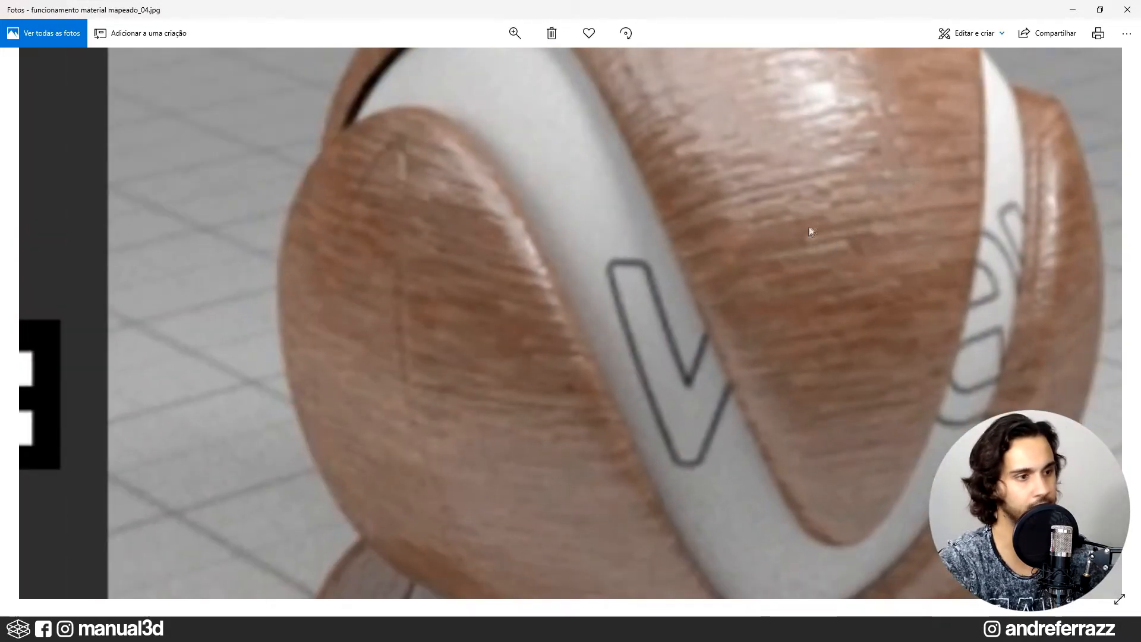
{"action": "scroll", "coordinate": [809, 291], "scroll_direction": "down", "scroll_amount": 5}
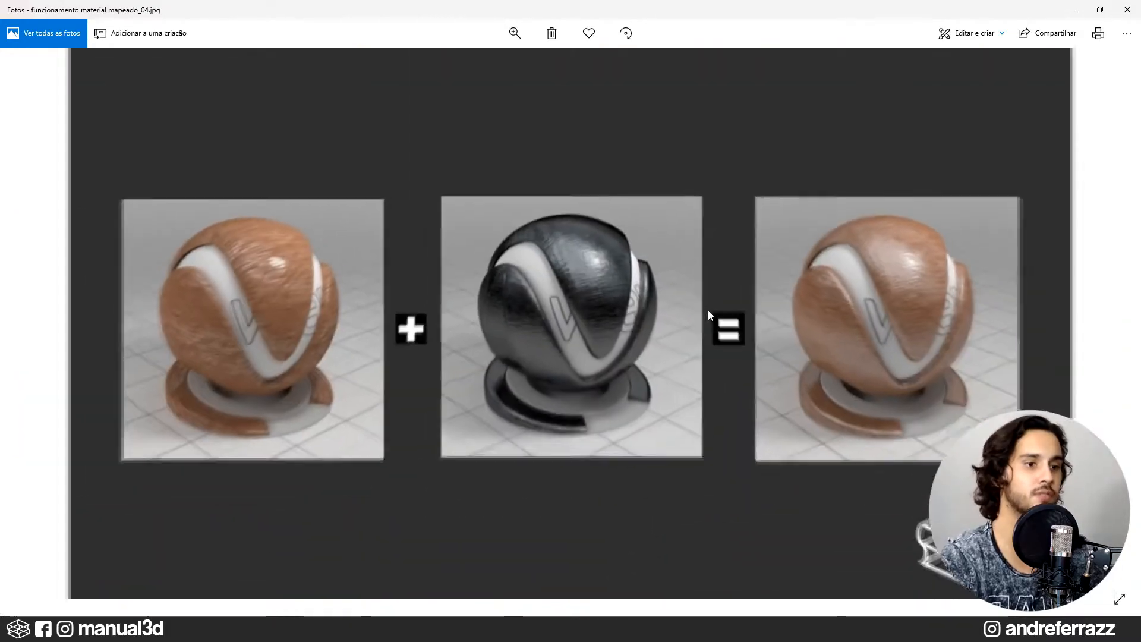
Locate the wood material's Bump / Normal Mapping settings in SketchUp, and return to comparison image 04 in Photos for a close look
{"action": "left_click", "coordinate": [627, 630]}
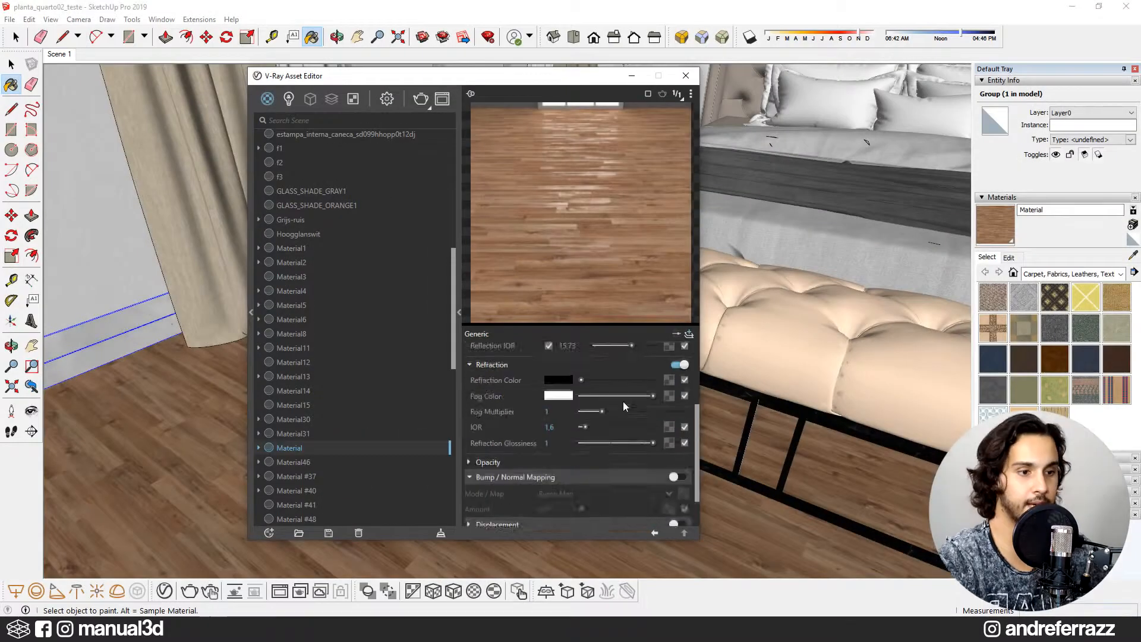
{"action": "scroll", "coordinate": [623, 402], "scroll_direction": "down", "scroll_amount": 2}
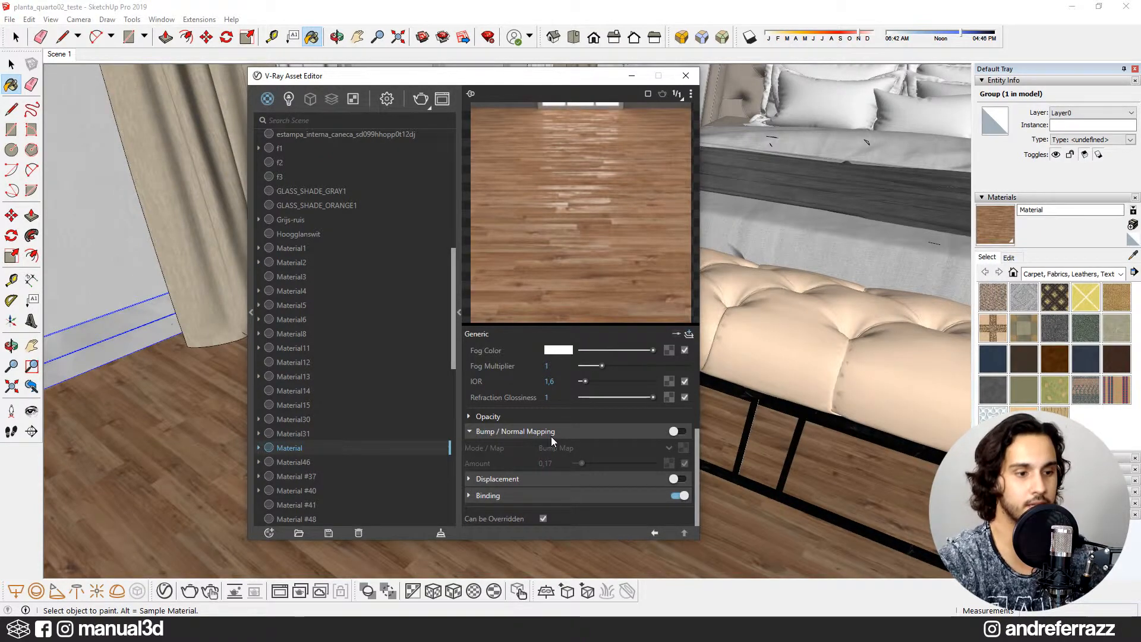
{"action": "left_click", "coordinate": [627, 630]}
{"action": "left_click", "coordinate": [607, 582]}
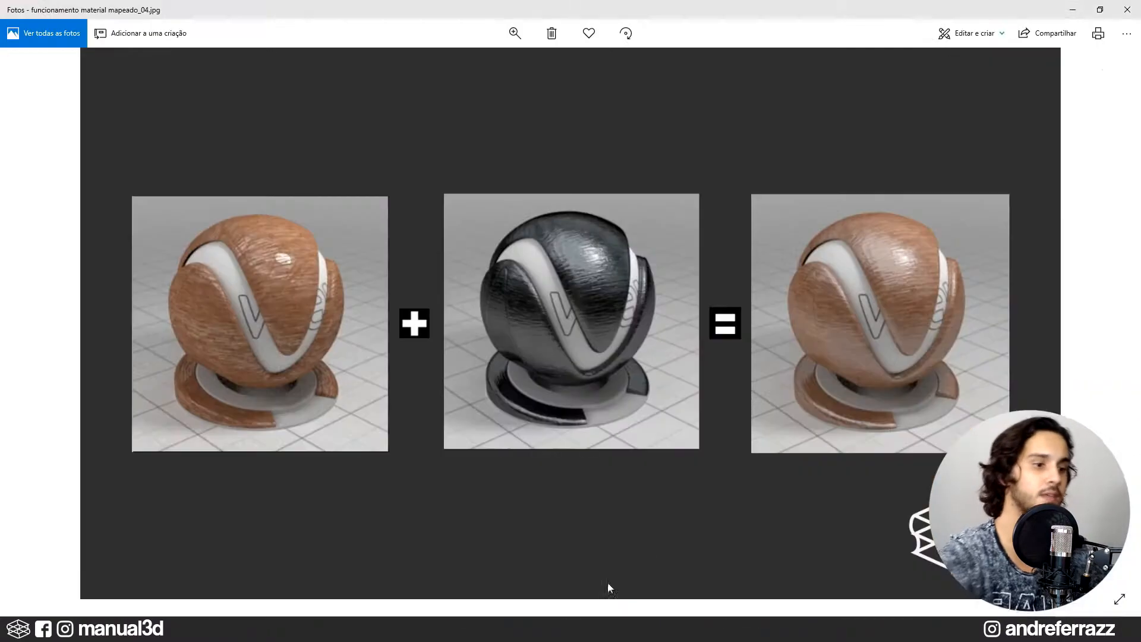
{"action": "scroll", "coordinate": [701, 481], "scroll_direction": "up", "scroll_amount": 2}
{"action": "scroll", "coordinate": [472, 275], "scroll_direction": "up", "scroll_amount": 4, "text": "ctrl"}
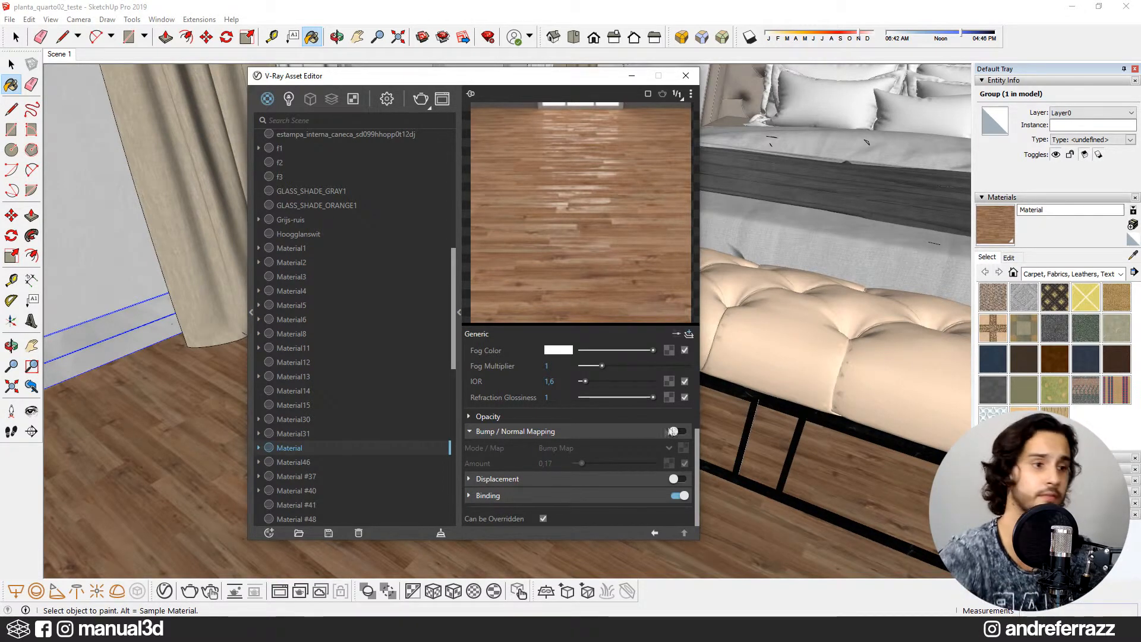
Copy the Reflection Color map of the wood material, enable Bump / Normal Mapping, and paste the map into the Bump Map slot
{"action": "scroll", "coordinate": [594, 437], "scroll_direction": "up", "scroll_amount": 3}
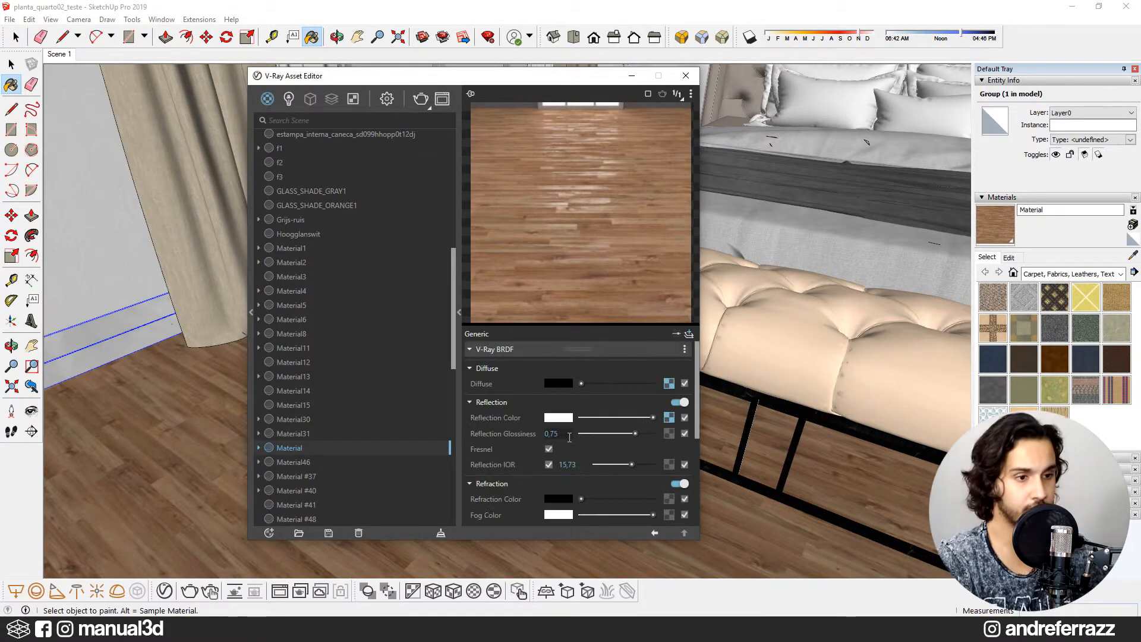
{"action": "right_click", "coordinate": [667, 420]}
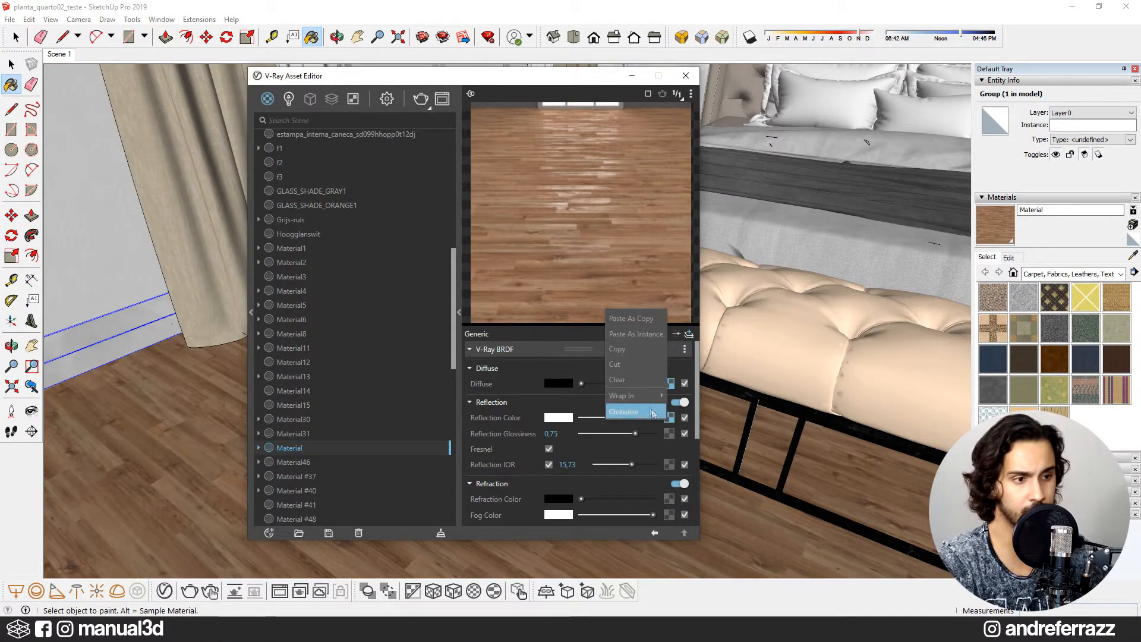
{"action": "left_click", "coordinate": [637, 352]}
{"action": "scroll", "coordinate": [633, 410], "scroll_direction": "down", "scroll_amount": 5}
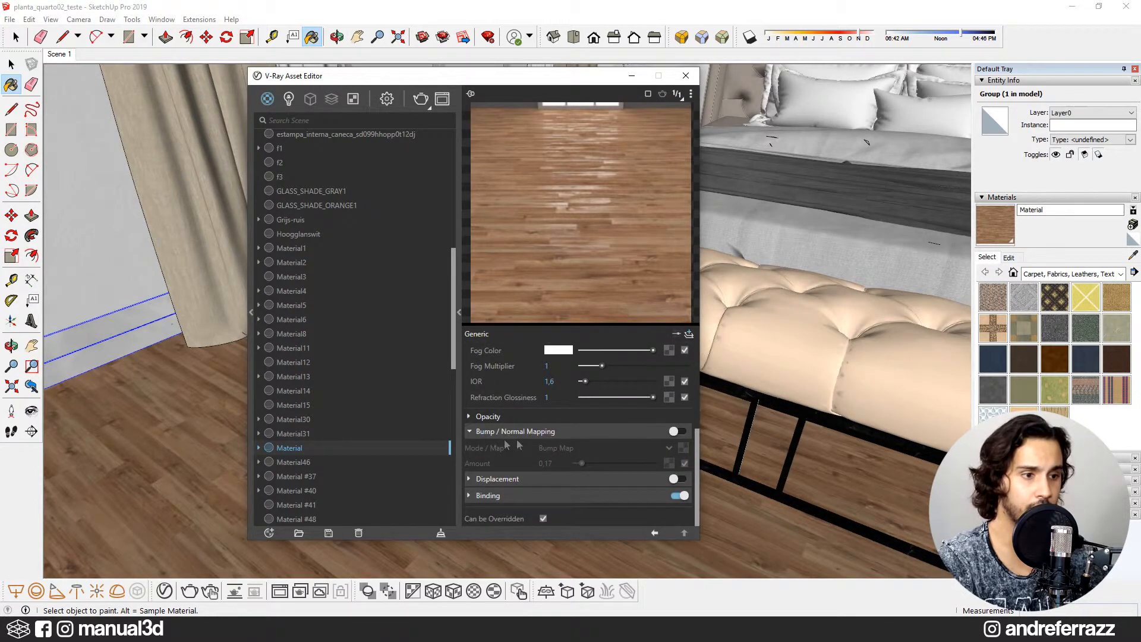
{"action": "left_click", "coordinate": [676, 432]}
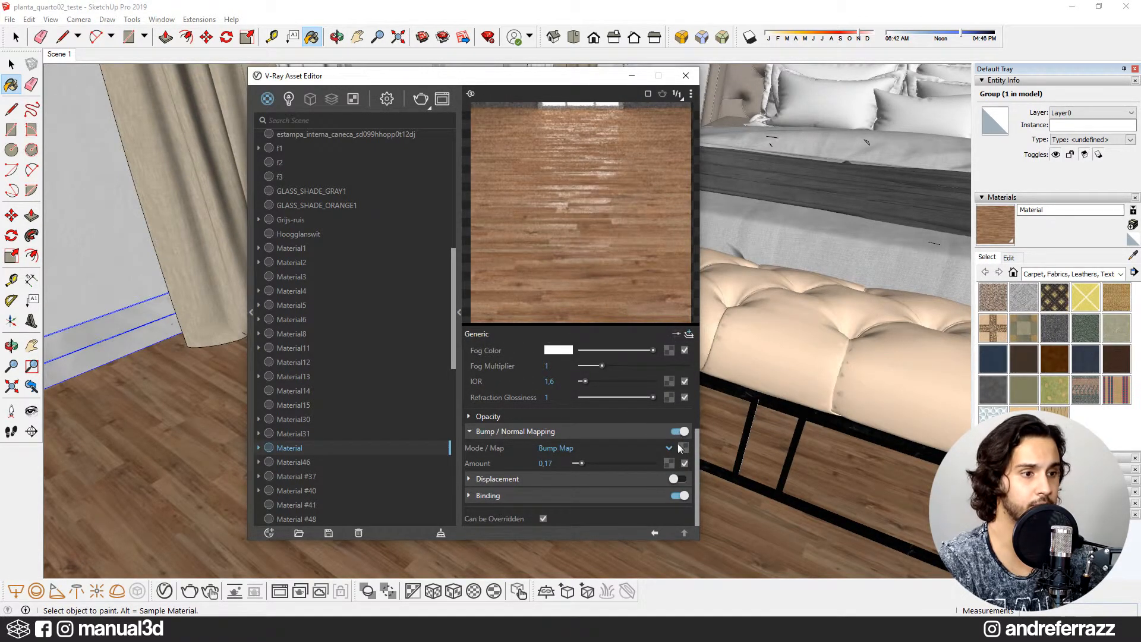
{"action": "right_click", "coordinate": [685, 452]}
{"action": "left_click", "coordinate": [672, 457]}
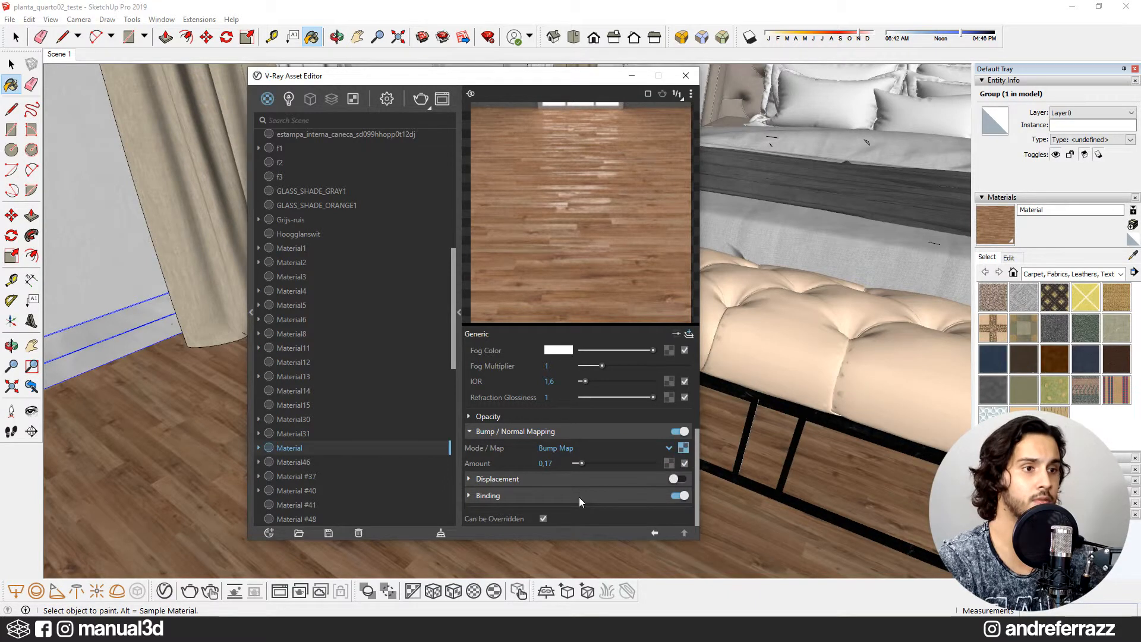
Test a bump amount of 1 on the wood material and reduce it to 0.06
{"action": "left_click_drag", "start_coordinate": [554, 463], "coordinate": [480, 456]}
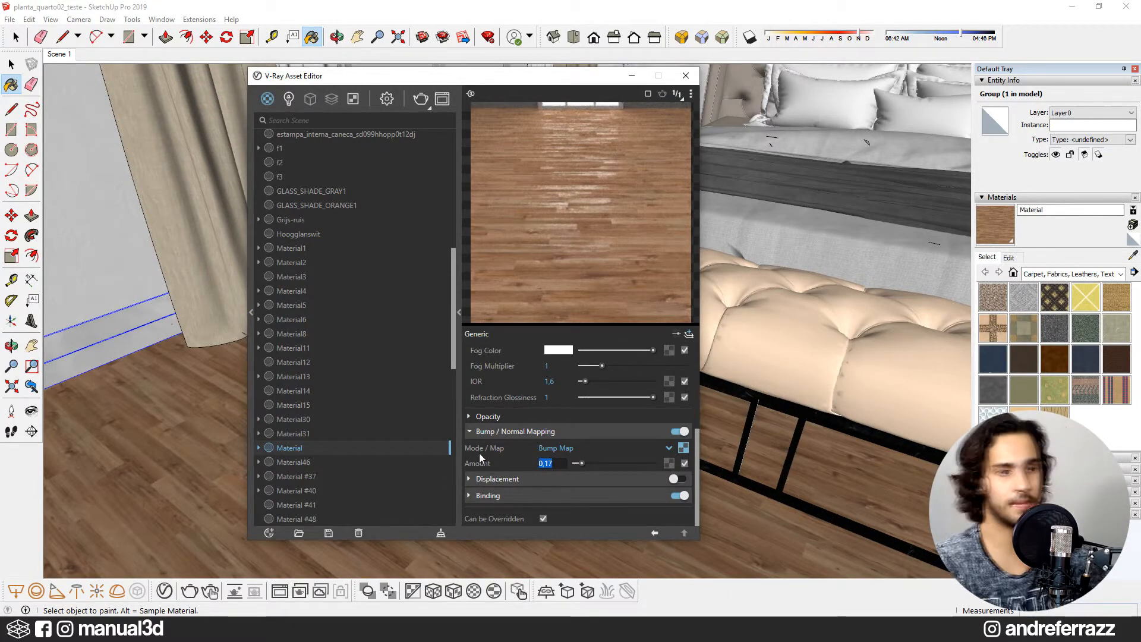
{"action": "type", "text": "1"}
{"action": "key", "text": "Return"}
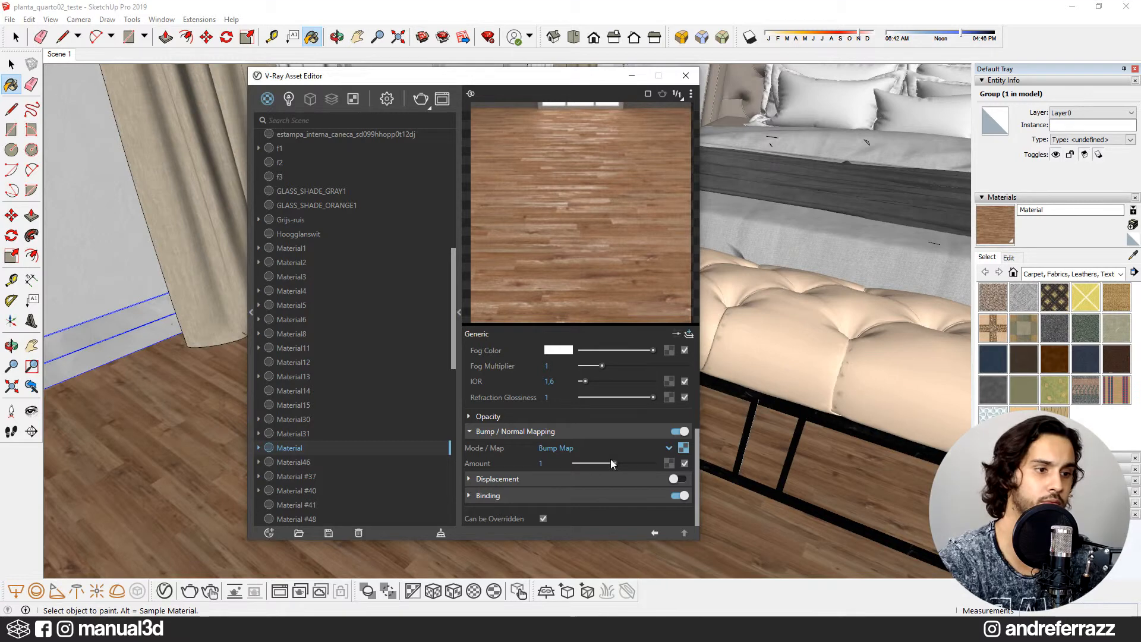
{"action": "left_click_drag", "start_coordinate": [615, 464], "coordinate": [577, 464]}
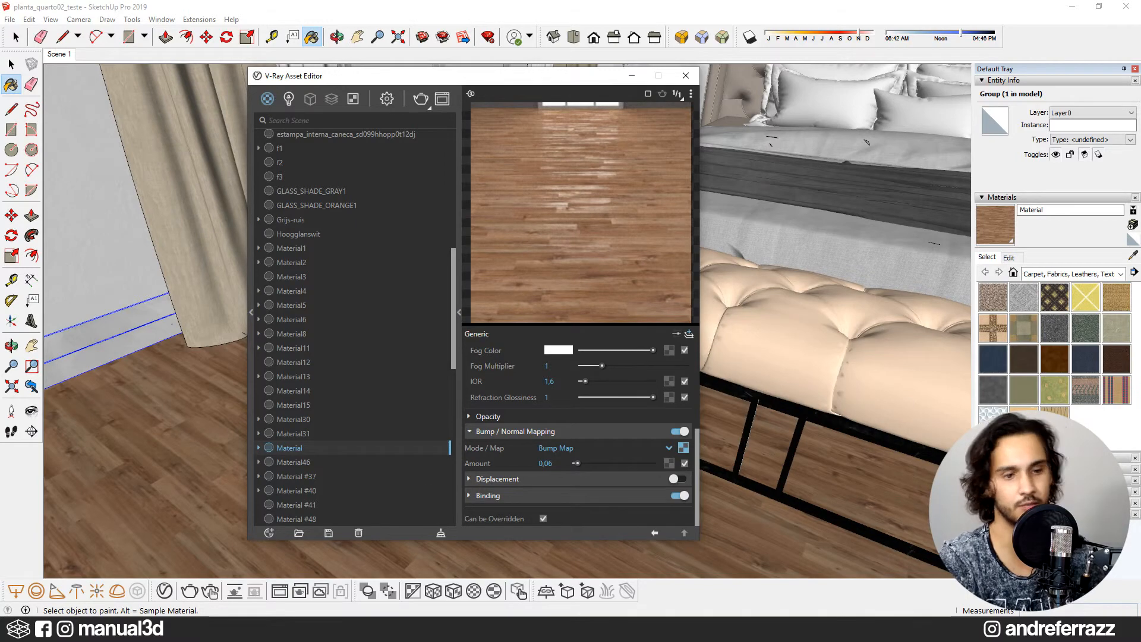
Open the reference photo D145_26_562_1200 from the Referencias folder, inspect the floor reflections up close, and switch back to SketchUp
{"action": "mouse_move", "coordinate": [238, 612]}
{"action": "left_click", "coordinate": [253, 580]}
{"action": "double_click", "coordinate": [198, 143]}
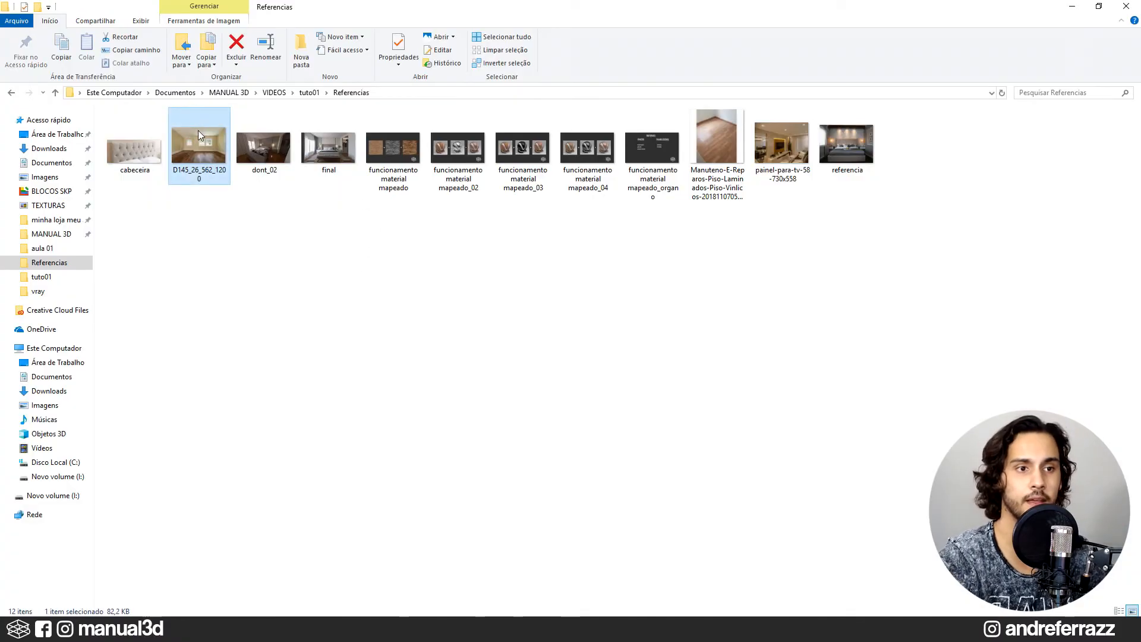
{"action": "scroll", "coordinate": [470, 492], "scroll_direction": "up", "scroll_amount": 3}
{"action": "scroll", "coordinate": [510, 468], "scroll_direction": "down", "scroll_amount": 5}
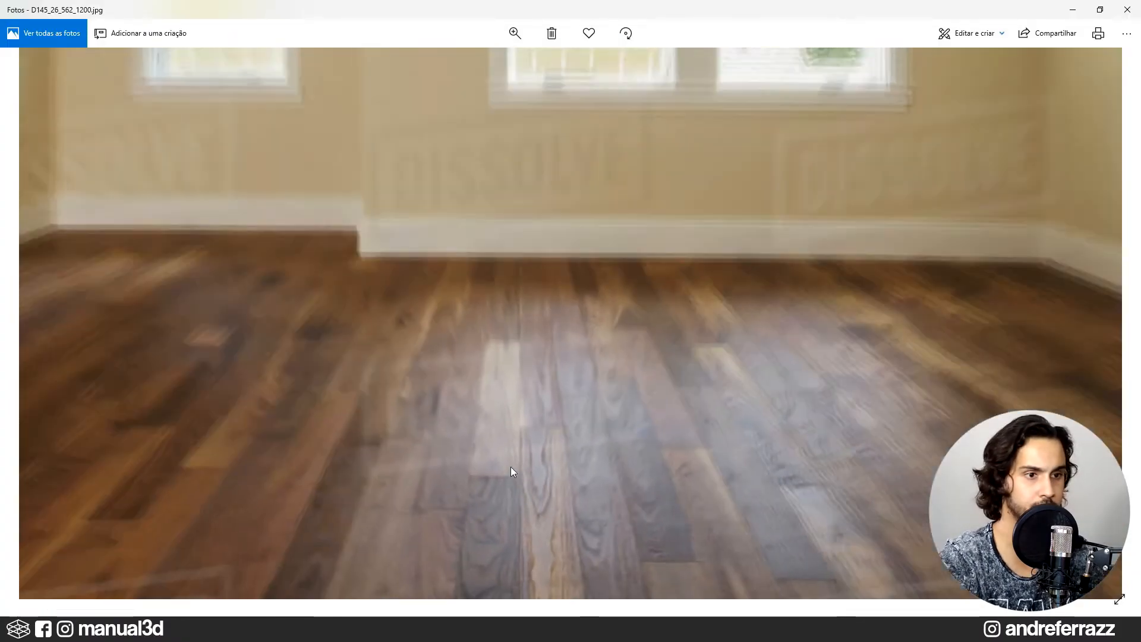
{"action": "left_click", "coordinate": [547, 627]}
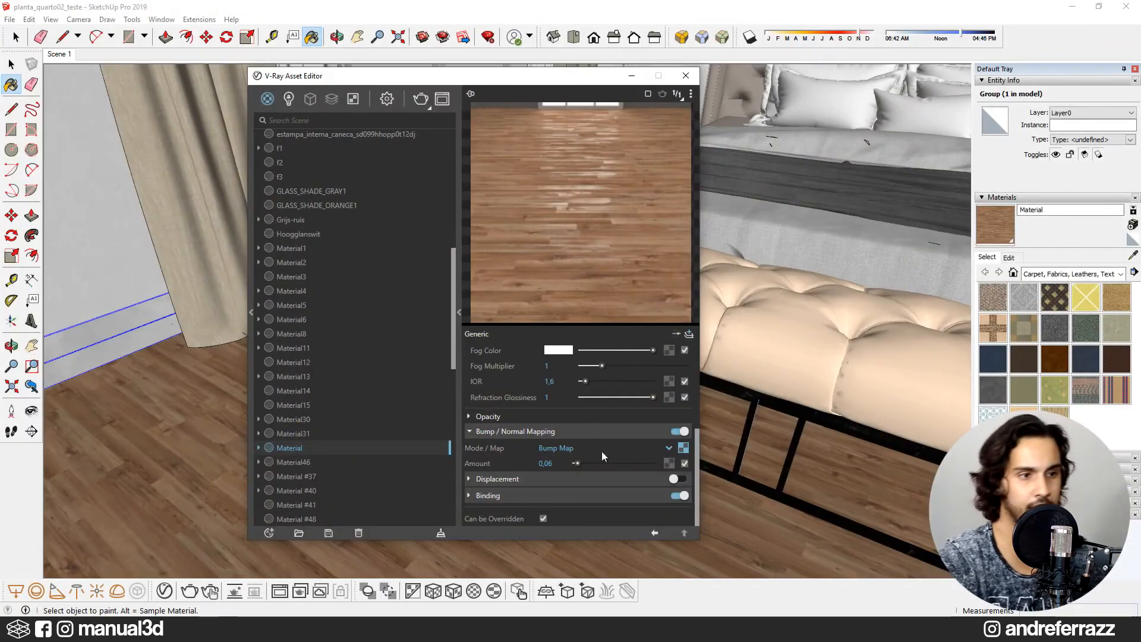